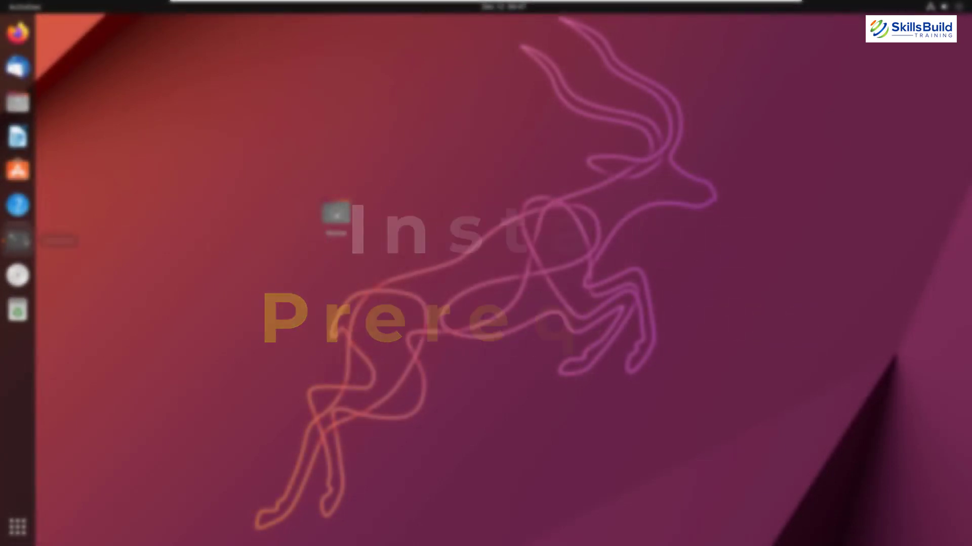
Open a terminal and install the gnome-tweaks package with sudo apt install.
{"action": "key", "text": "ctrl+alt+t"}
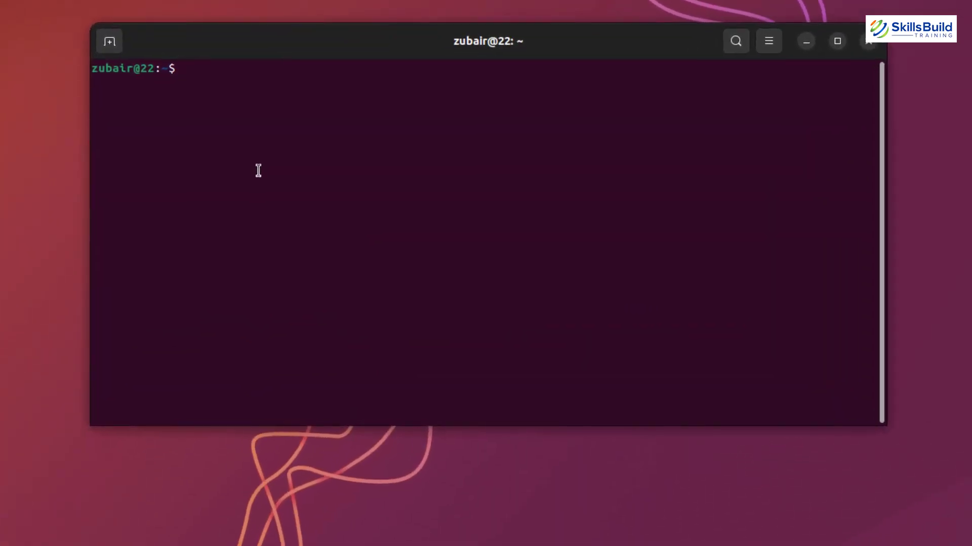
{"action": "type", "text": "sudo apt install gn"}
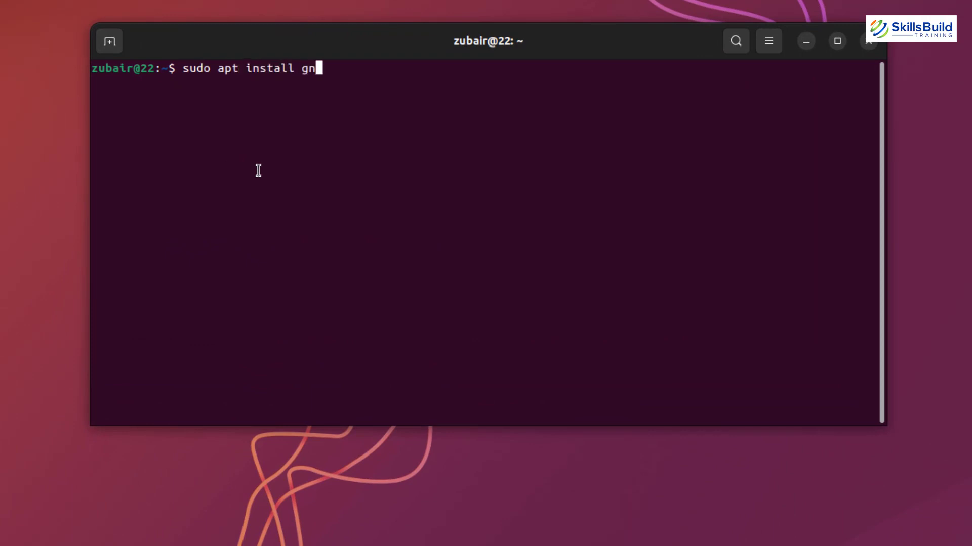
{"action": "type", "text": "ome-tweaks"}
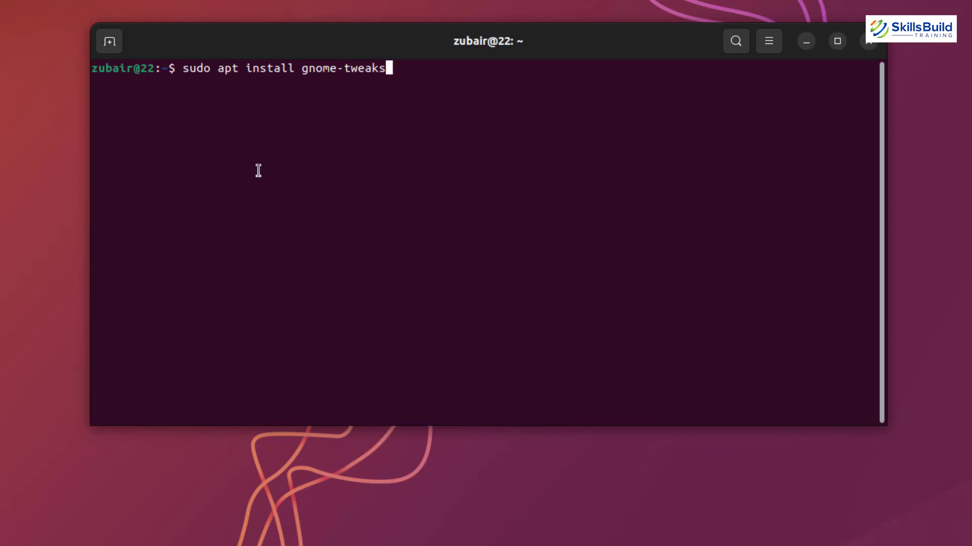
{"action": "key", "text": "Return"}
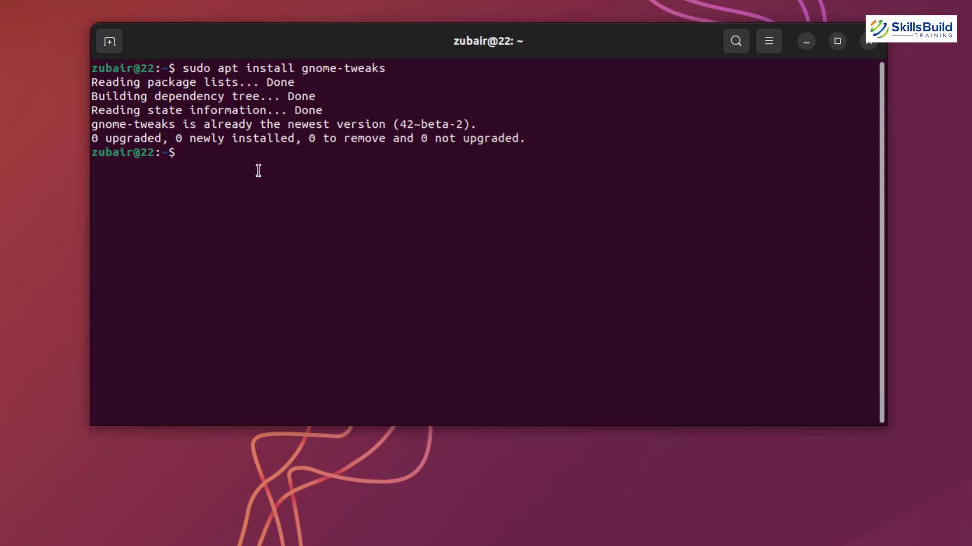
Install the gnome-shell-extension-manager package with sudo apt install.
{"action": "type", "text": "sudo apt inst"}
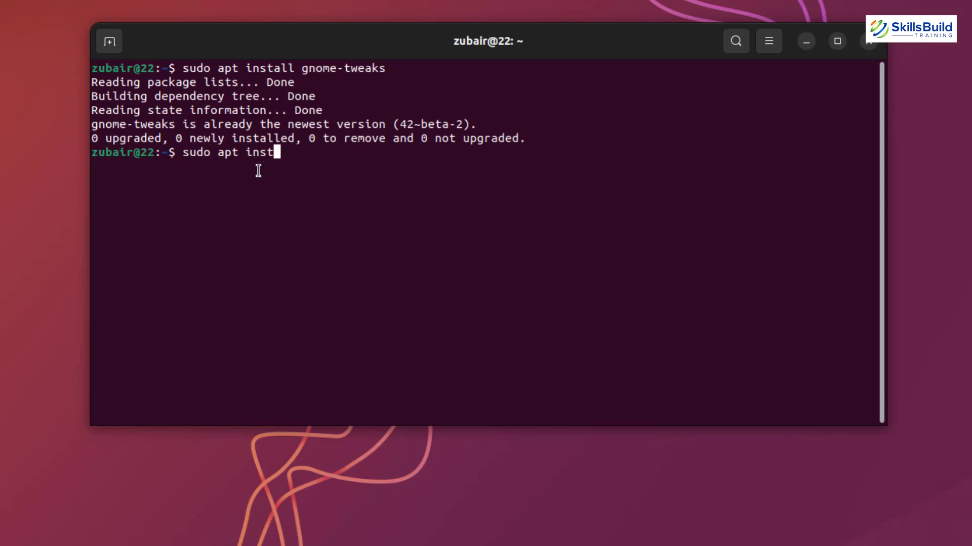
{"action": "type", "text": "all gnome-"}
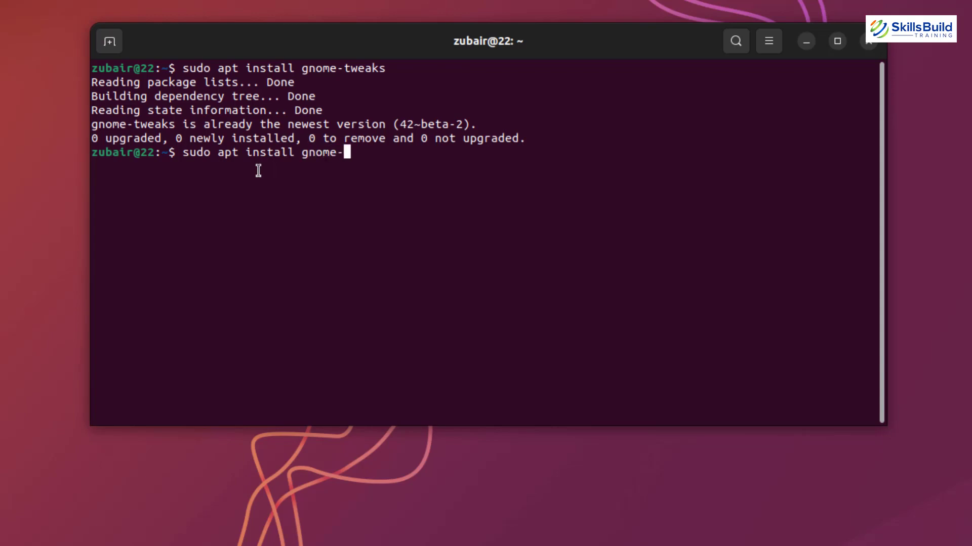
{"action": "type", "text": "shell-extension"}
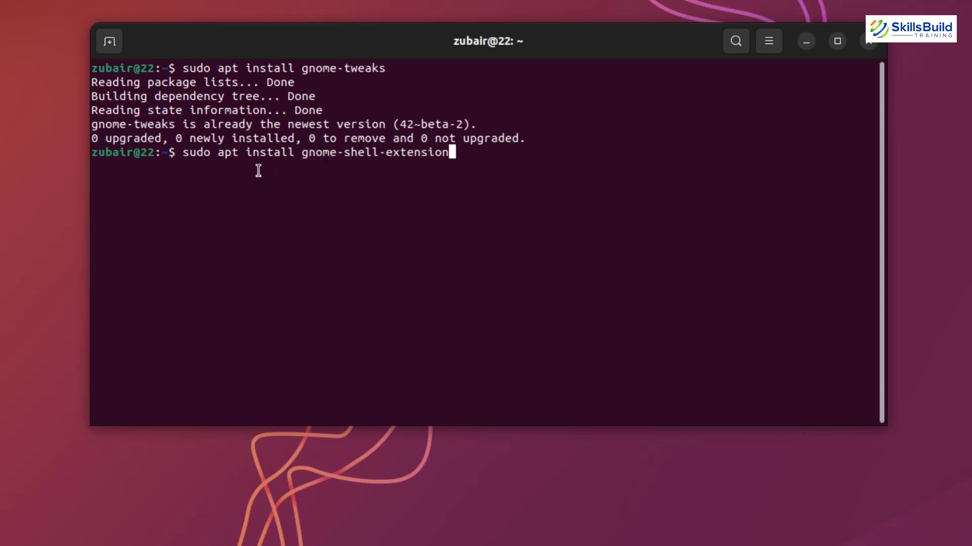
{"action": "type", "text": "-manager"}
{"action": "key", "text": "Return"}
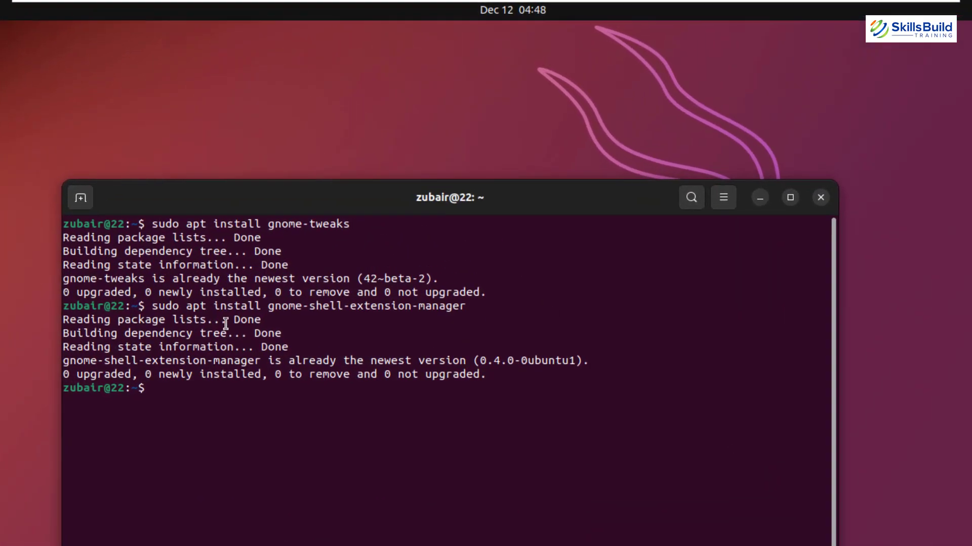
Launch Tweaks from the application search, review its Appearance settings, and close it.
{"action": "key", "text": "super"}
{"action": "type", "text": "twe"}
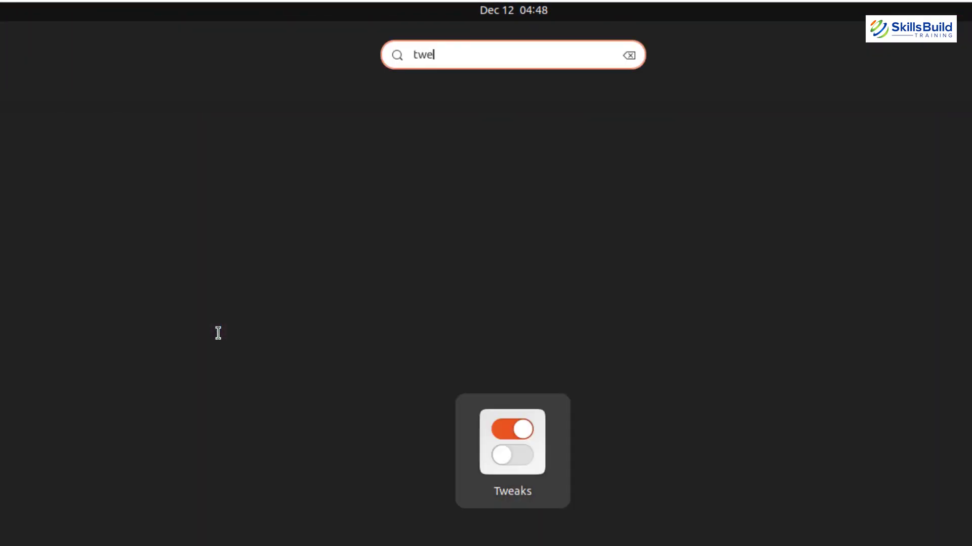
{"action": "left_click", "coordinate": [511, 433]}
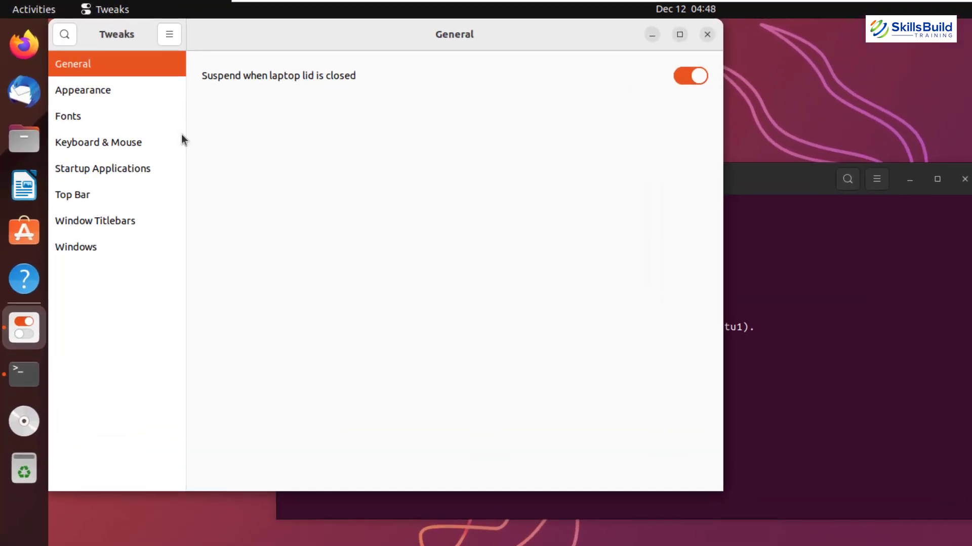
{"action": "left_click", "coordinate": [101, 76]}
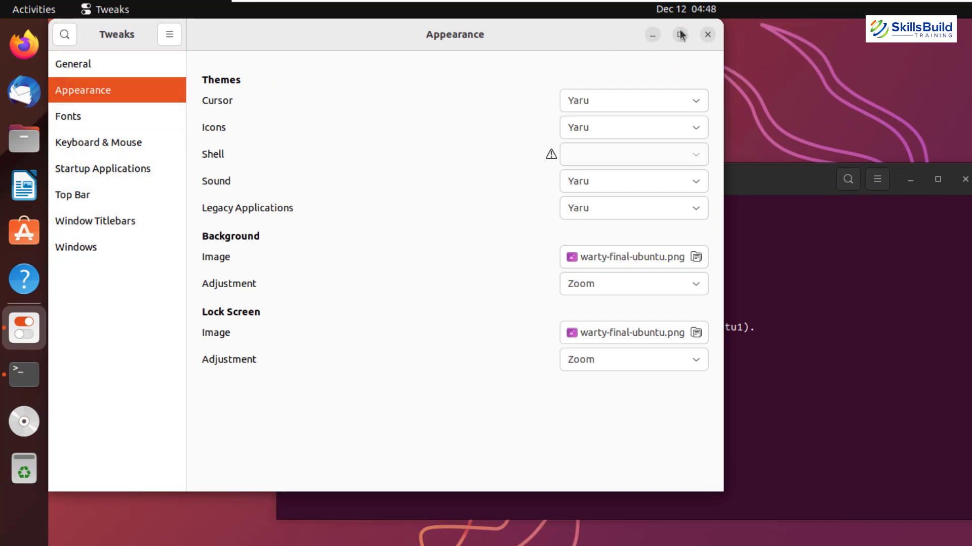
{"action": "left_click", "coordinate": [708, 35]}
Launch Extension Manager from the application search, review the installed extensions, and close it.
{"action": "key", "text": "super"}
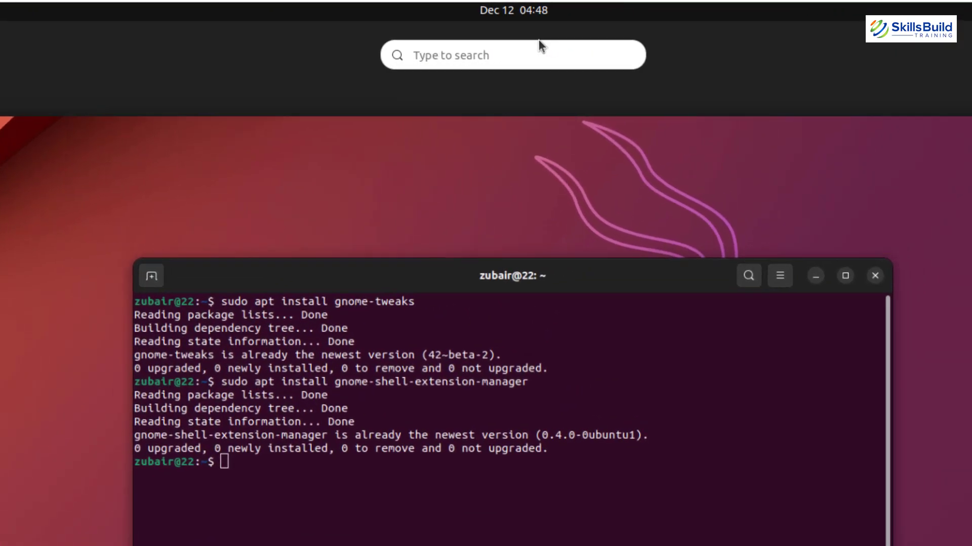
{"action": "type", "text": "mal"}
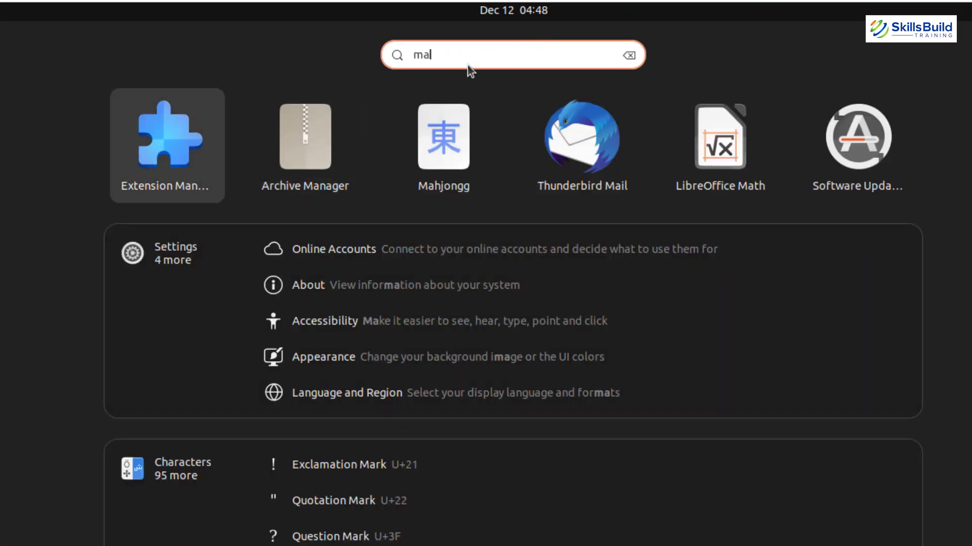
{"action": "left_click", "coordinate": [177, 156]}
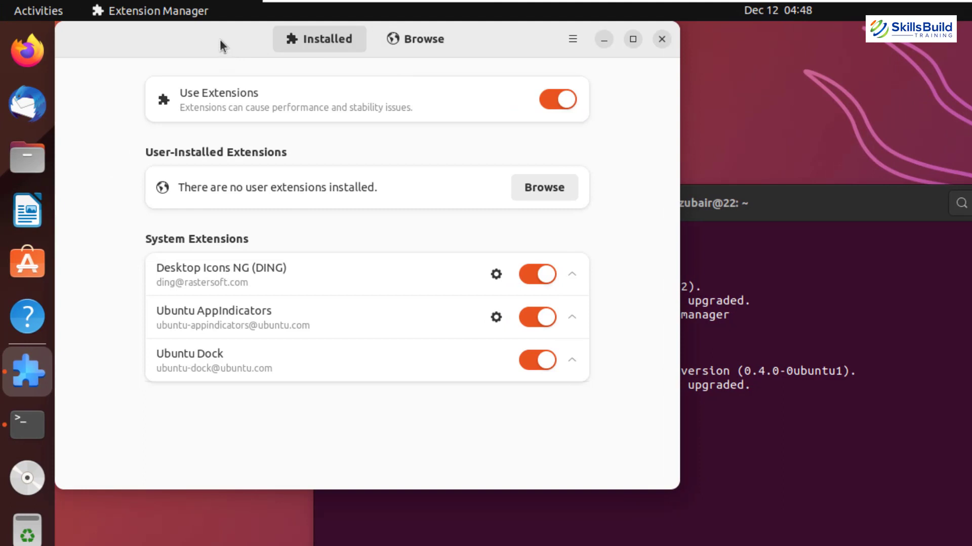
{"action": "left_click", "coordinate": [661, 40]}
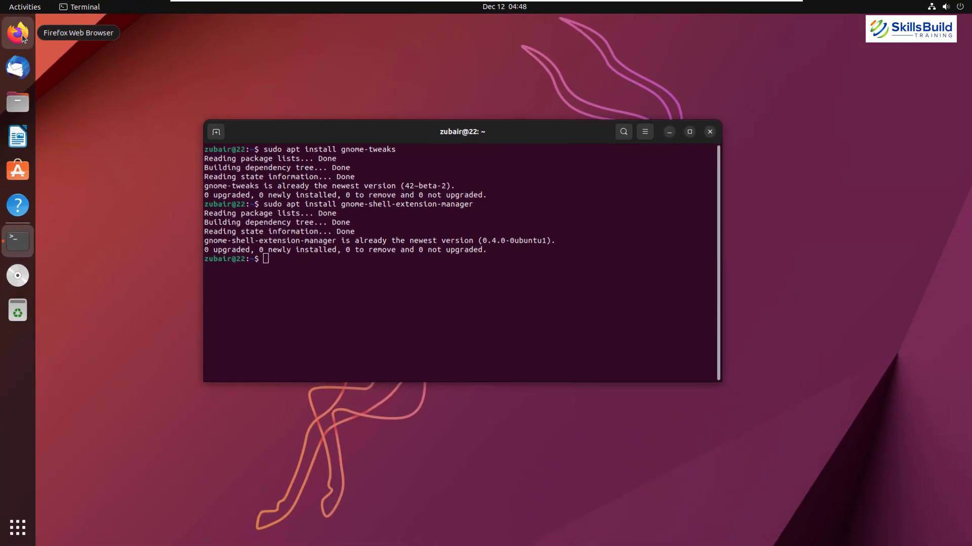
Switch to Firefox, search the web for "gnome shell extension", and open the GNOME Shell Extensions site.
{"action": "left_click", "coordinate": [27, 47]}
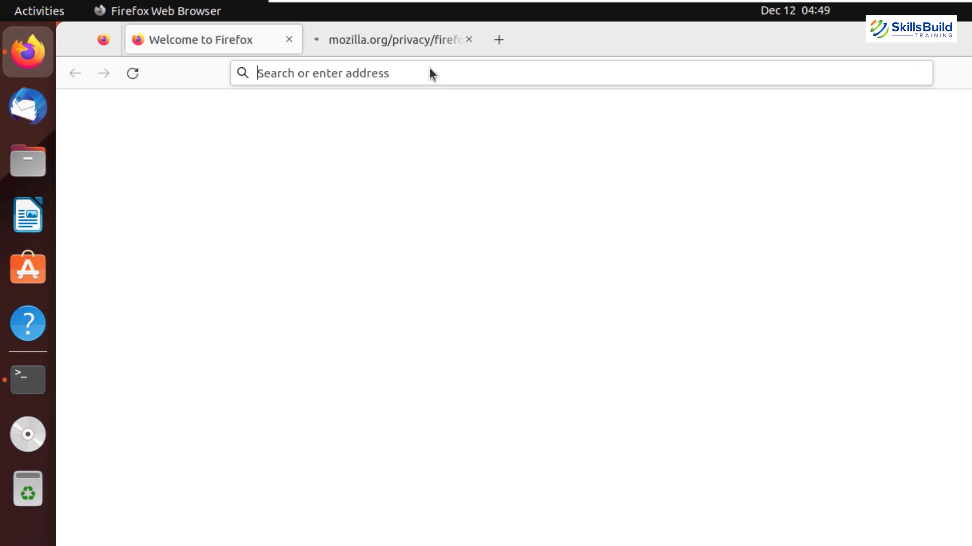
{"action": "type", "text": "gnome shel"}
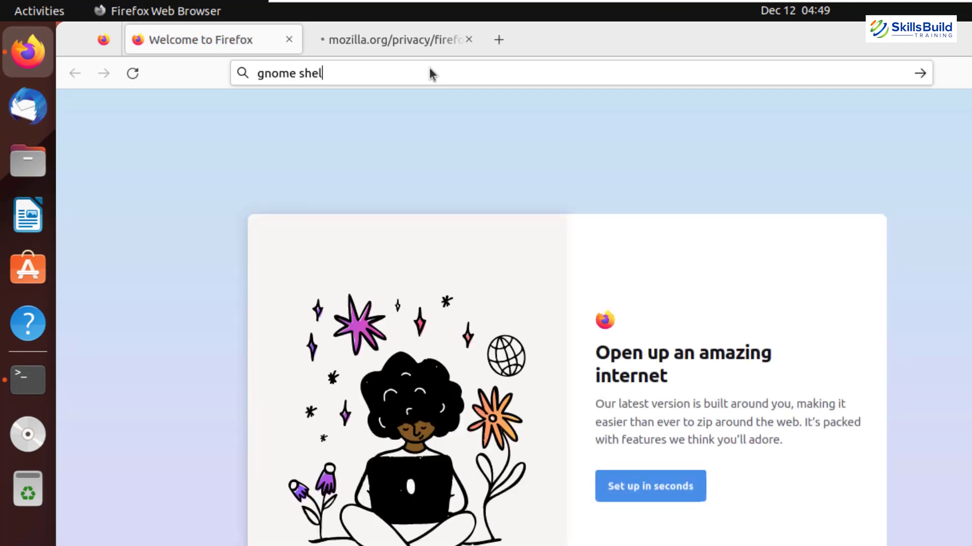
{"action": "type", "text": "l extension"}
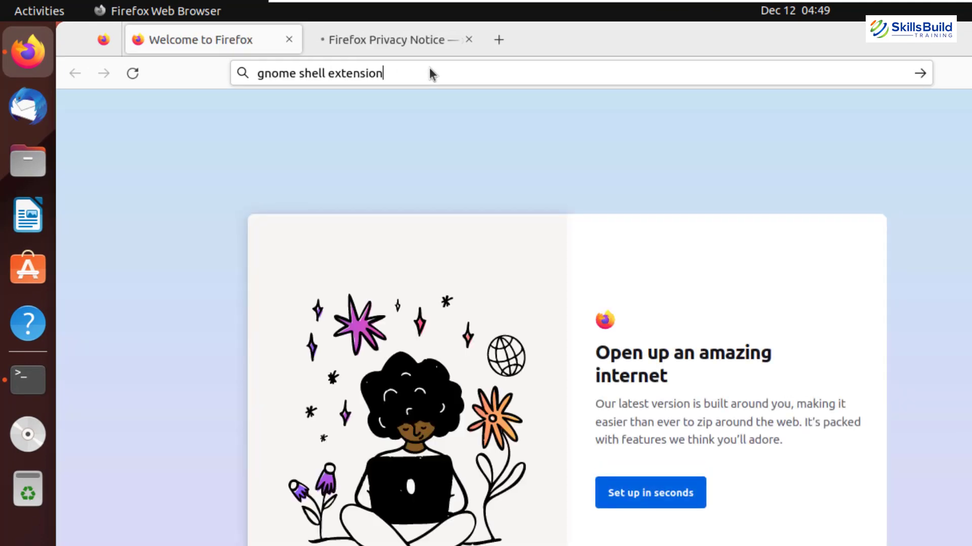
{"action": "key", "text": "Return"}
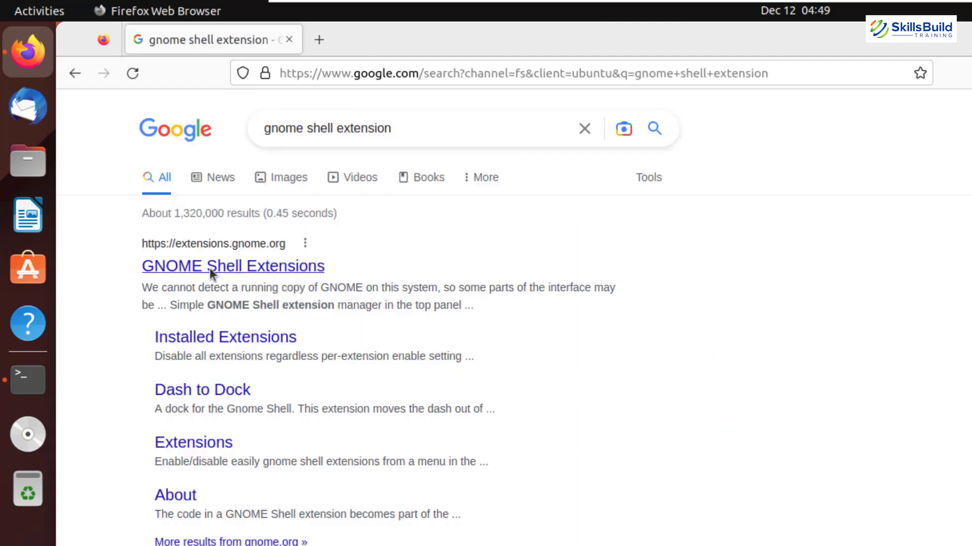
{"action": "left_click", "coordinate": [210, 268]}
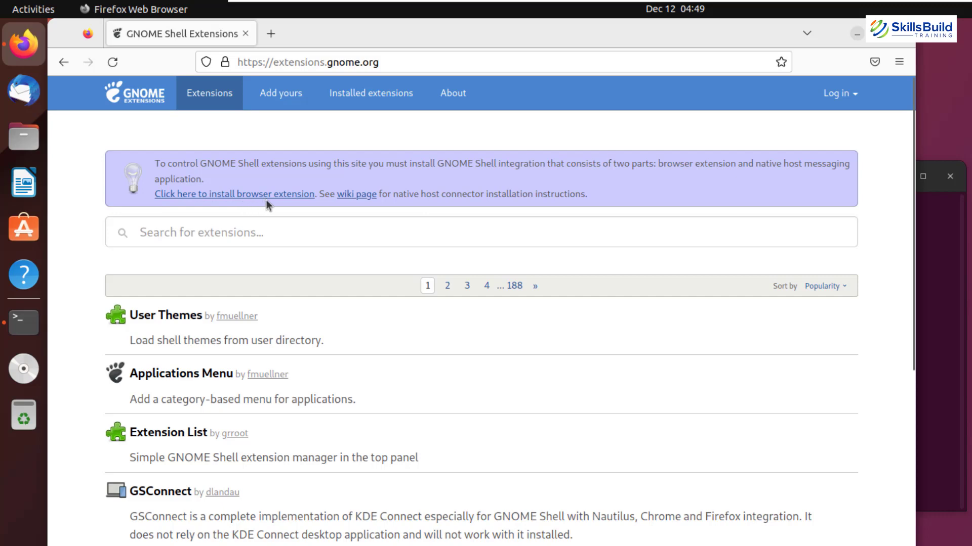
Install the GNOME Shell integration add-on from extensions.gnome.org, granting its requested permissions.
{"action": "left_click", "coordinate": [224, 194]}
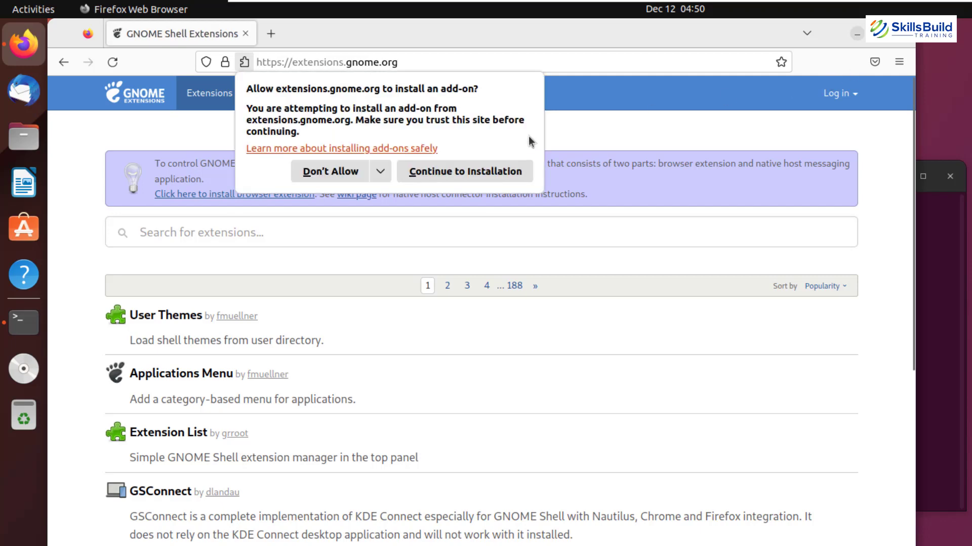
{"action": "left_click", "coordinate": [458, 172]}
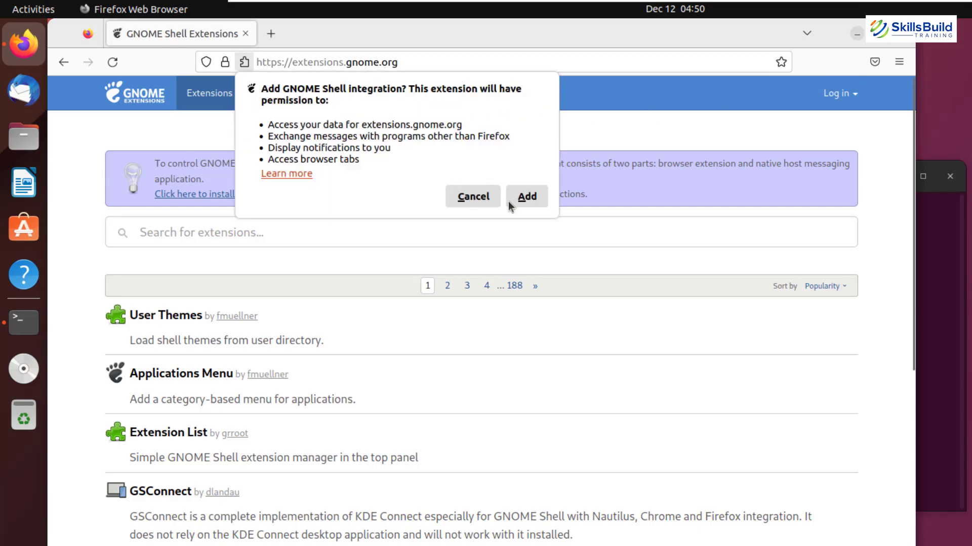
{"action": "left_click", "coordinate": [527, 201]}
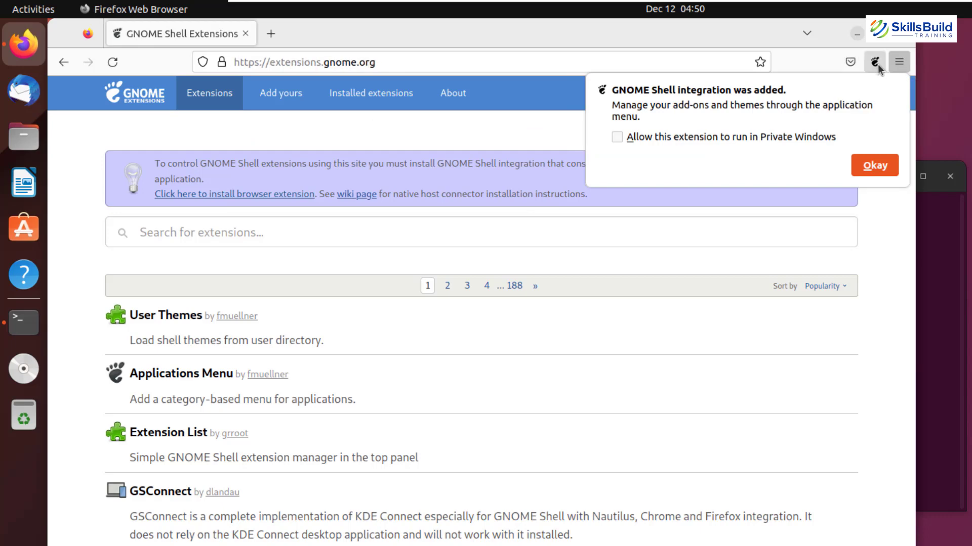
{"action": "left_click", "coordinate": [876, 167]}
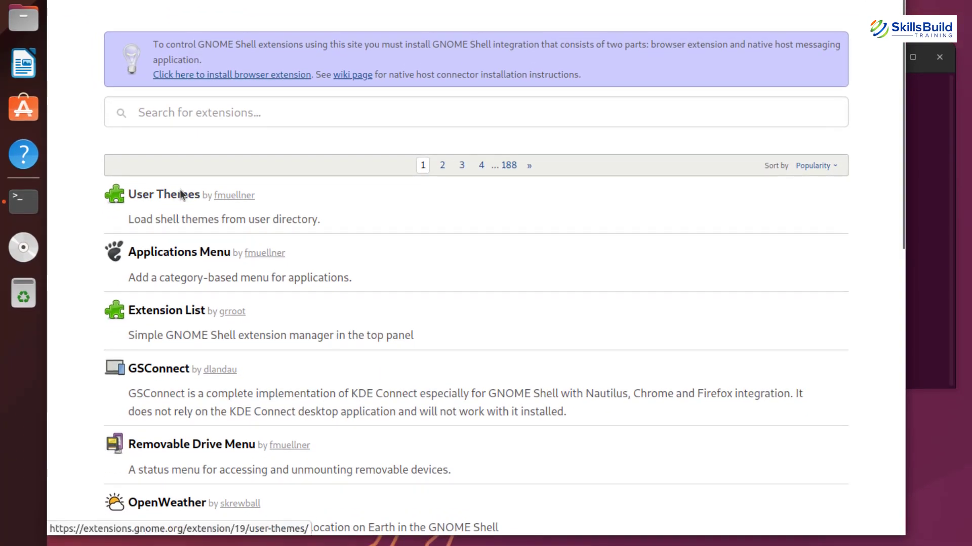
Try installing Extension List from its web page through Extension Manager, cancel the installation, and close Extension Manager and the browser.
{"action": "left_click", "coordinate": [173, 314]}
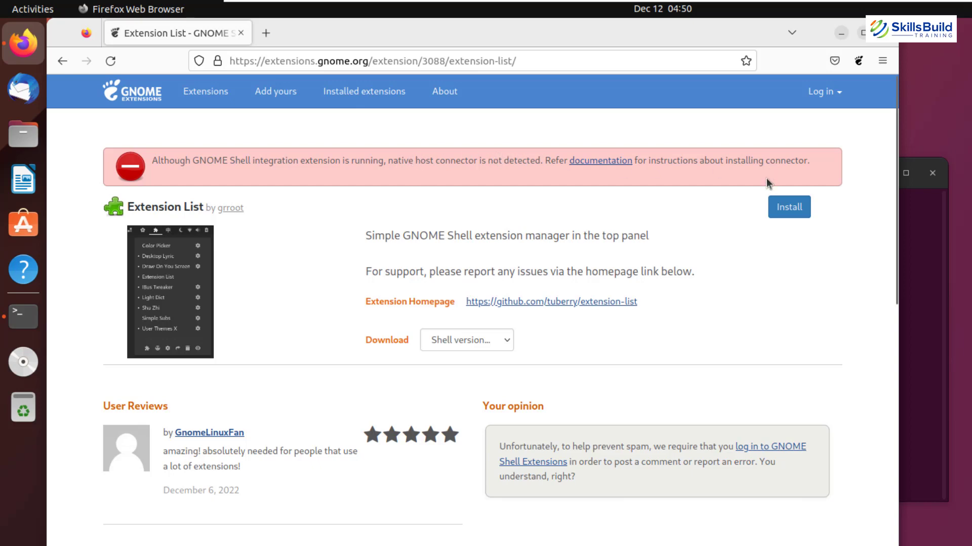
{"action": "left_click", "coordinate": [788, 210]}
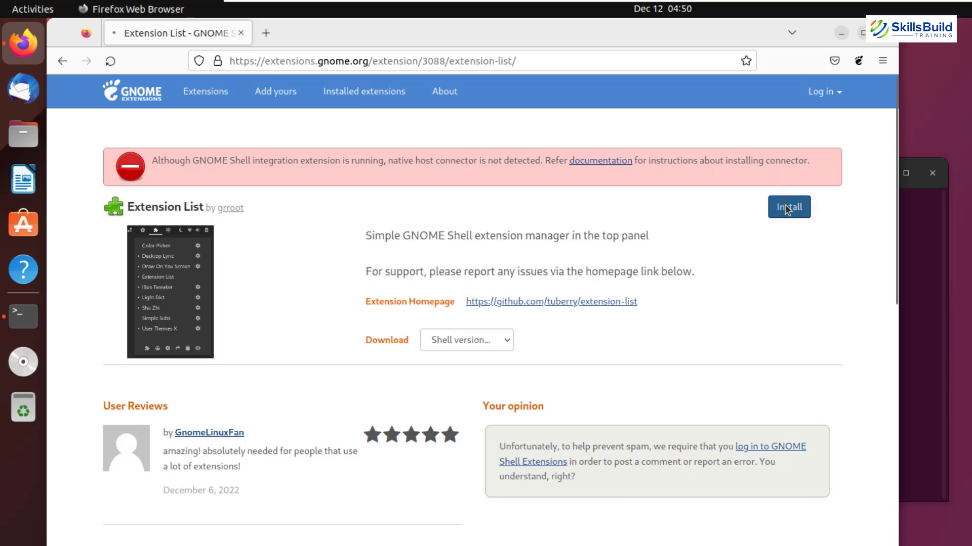
{"action": "left_click", "coordinate": [581, 188]}
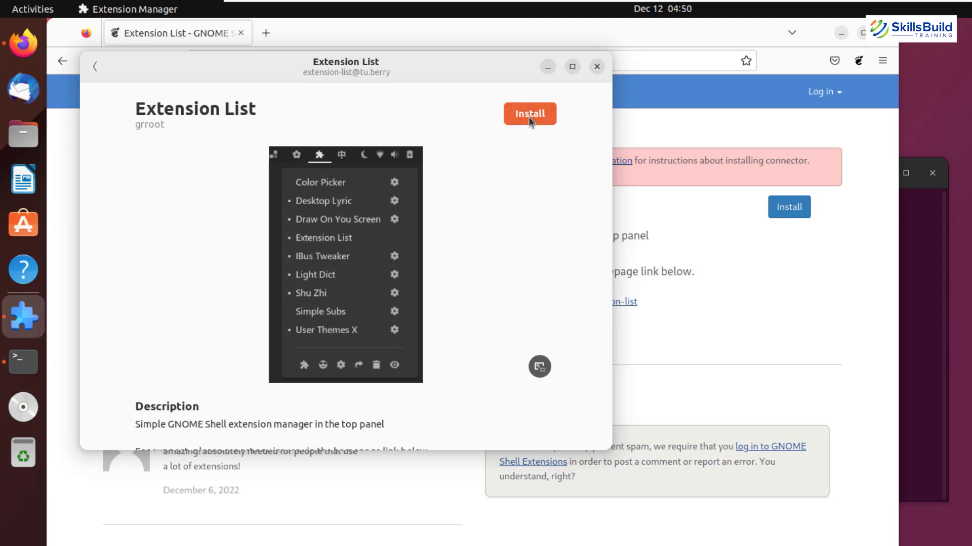
{"action": "left_click", "coordinate": [528, 116]}
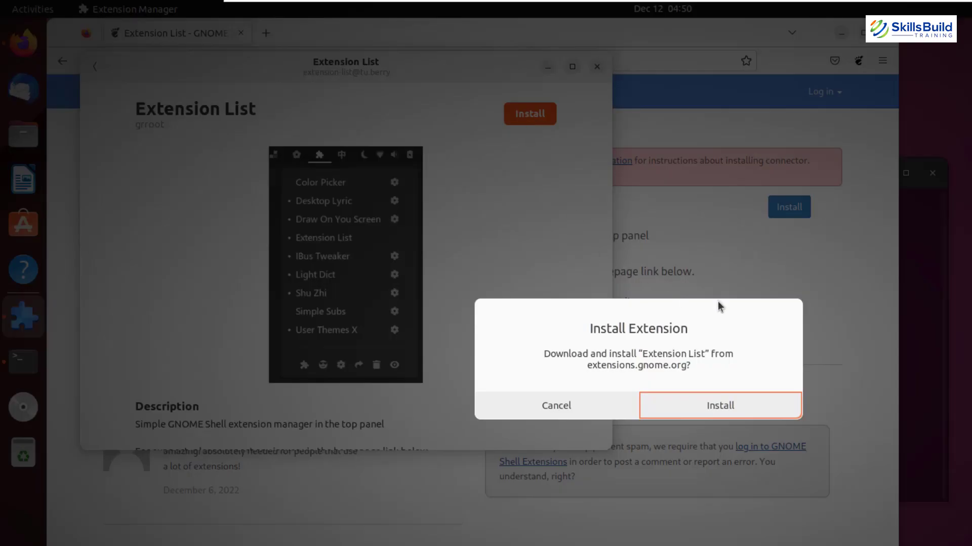
{"action": "left_click", "coordinate": [556, 408]}
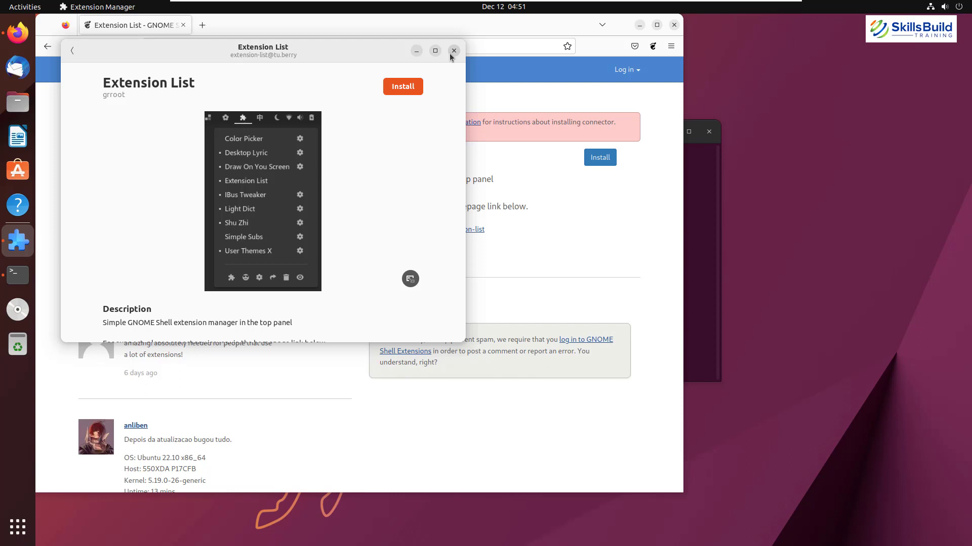
{"action": "left_click", "coordinate": [454, 51]}
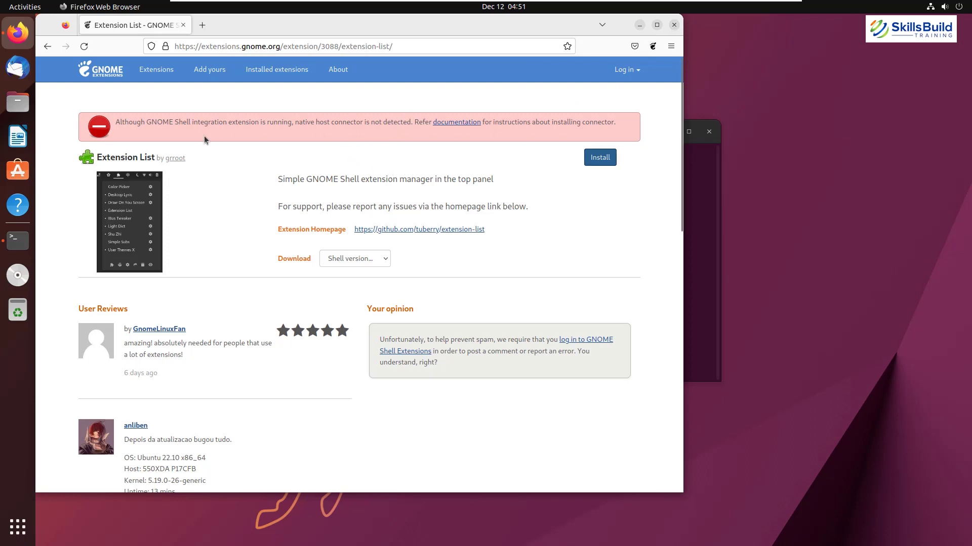
{"action": "left_click", "coordinate": [675, 25]}
Launch Extension Manager and search its online extension catalogue for "extension list".
{"action": "key", "text": "super"}
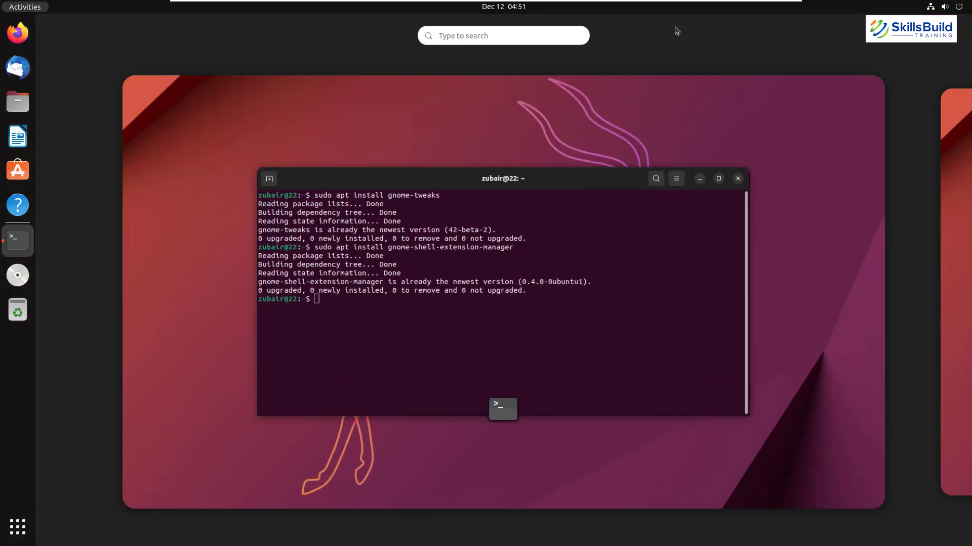
{"action": "type", "text": "exte"}
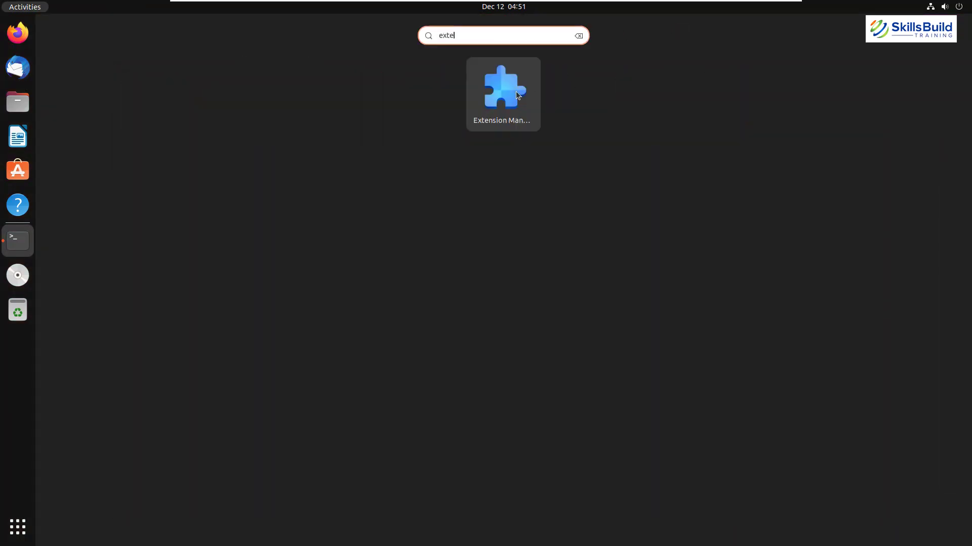
{"action": "left_click", "coordinate": [515, 91]}
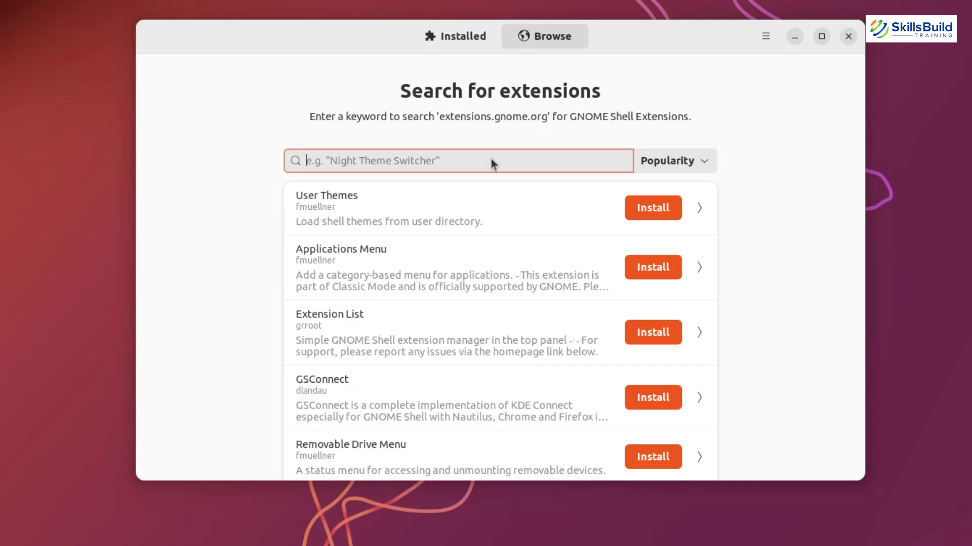
{"action": "type", "text": "e"}
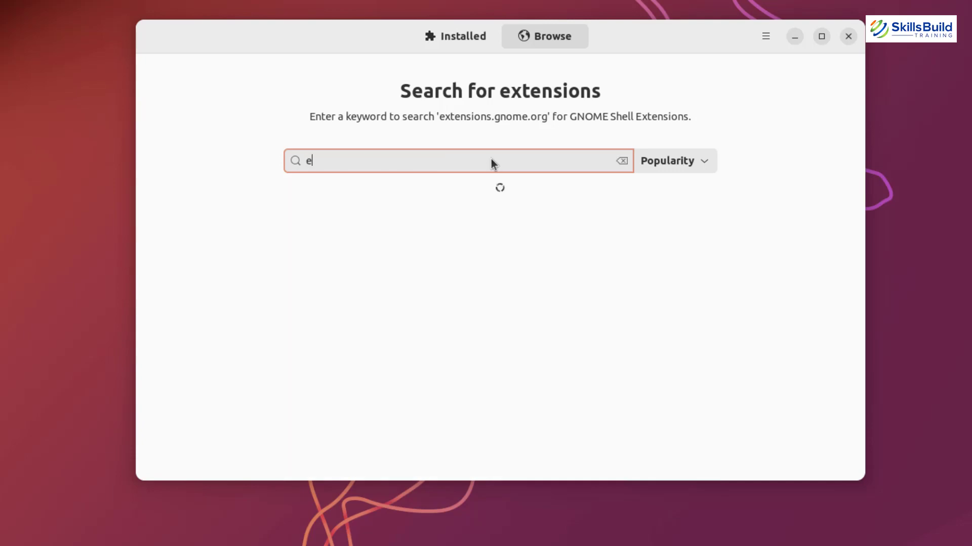
{"action": "type", "text": "xtension list"}
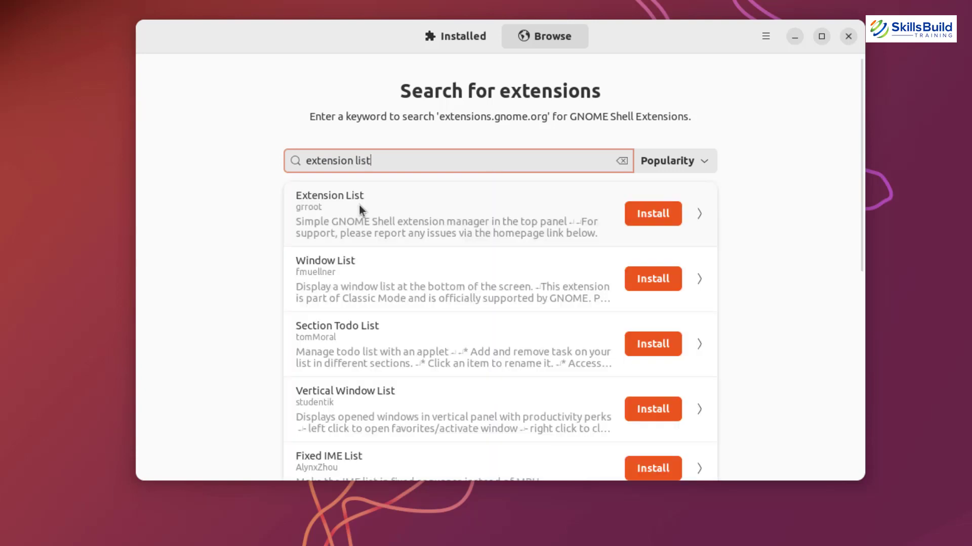
Install the Extension List extension from the search results and open its menu in the system's top bar.
{"action": "left_click", "coordinate": [661, 215]}
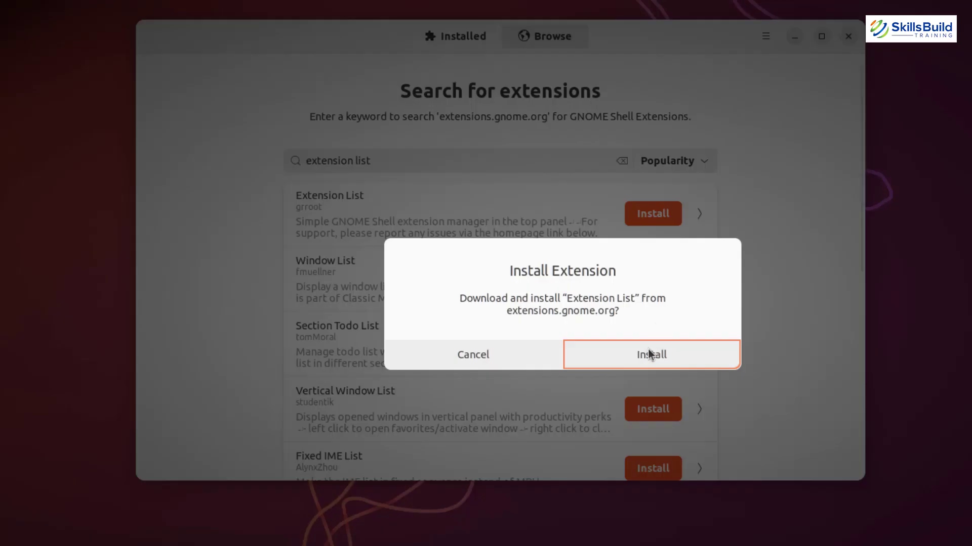
{"action": "left_click", "coordinate": [649, 349]}
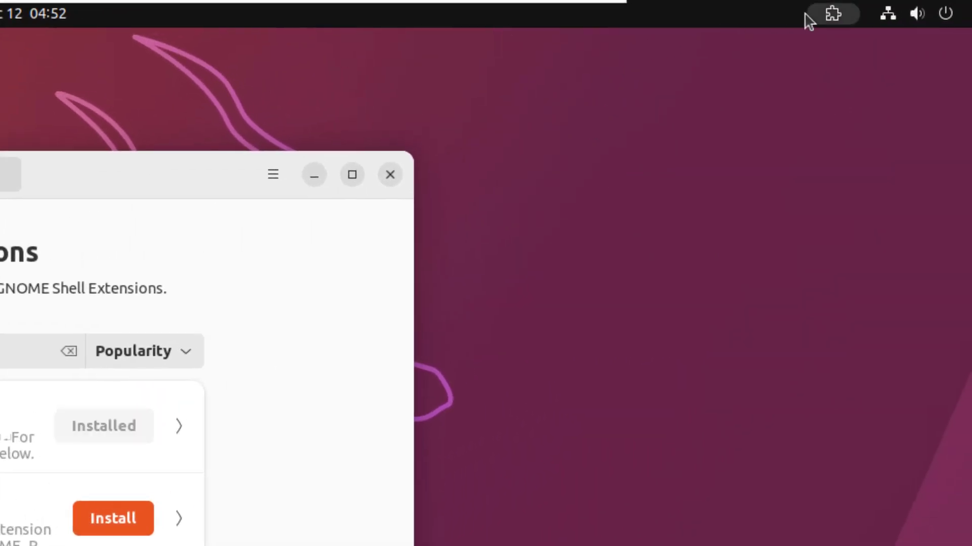
{"action": "left_click", "coordinate": [833, 15]}
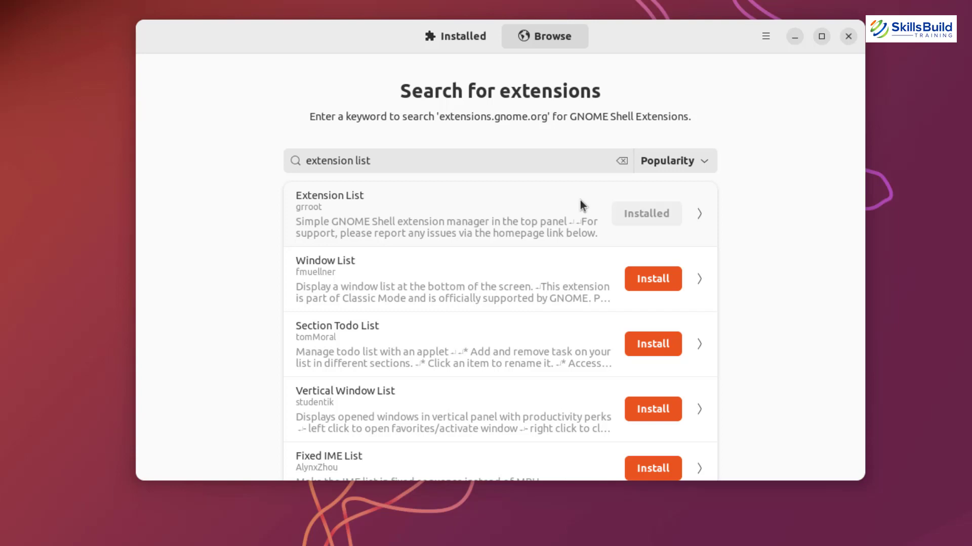
Search the extension catalogue for "dash to panel" and install the Dash to Panel extension.
{"action": "left_click", "coordinate": [475, 156]}
{"action": "key", "text": "ctrl+a"}
{"action": "type", "text": "da"}
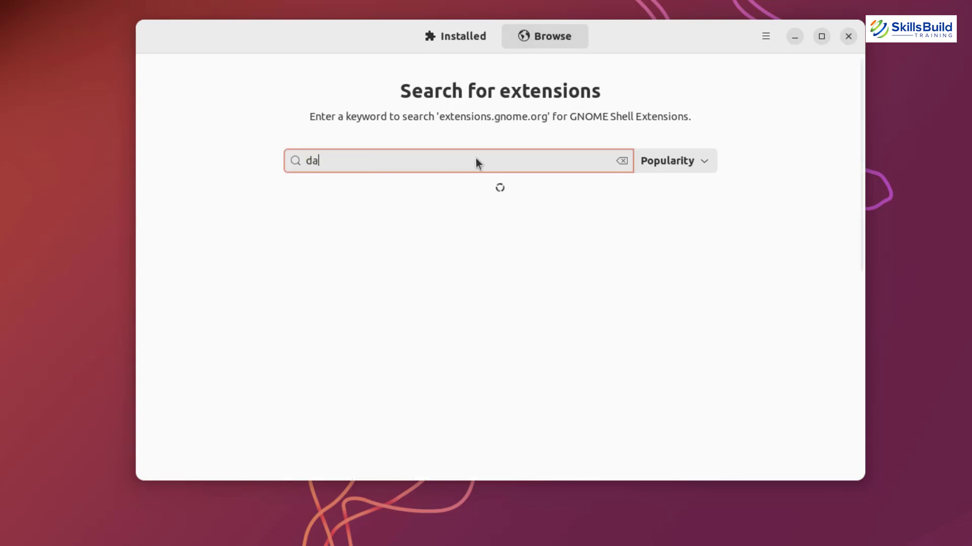
{"action": "type", "text": "sh to panel"}
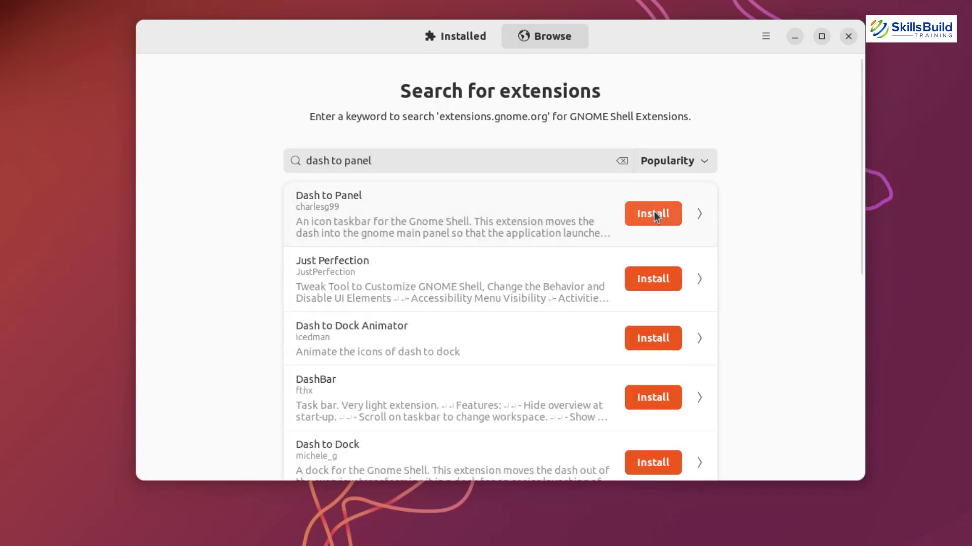
{"action": "left_click", "coordinate": [655, 217]}
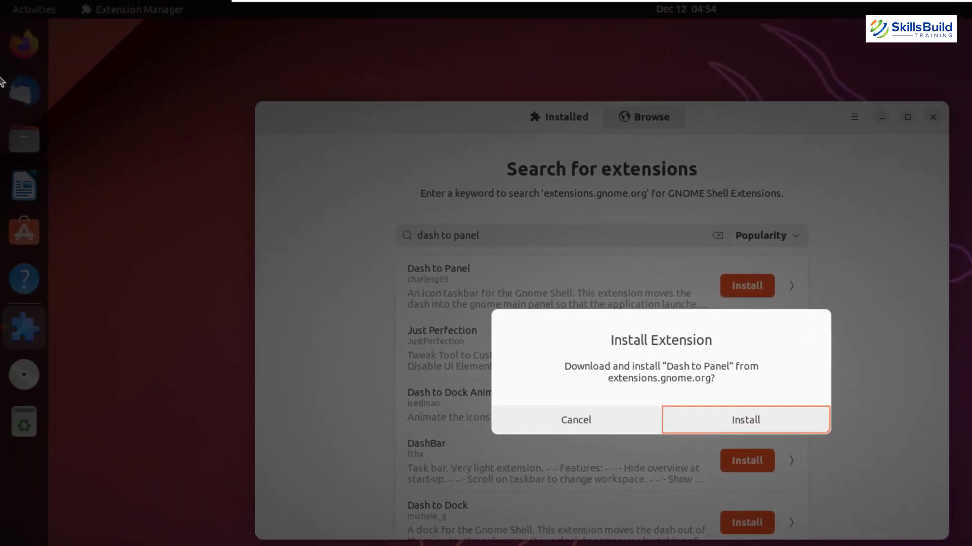
{"action": "left_click", "coordinate": [709, 424]}
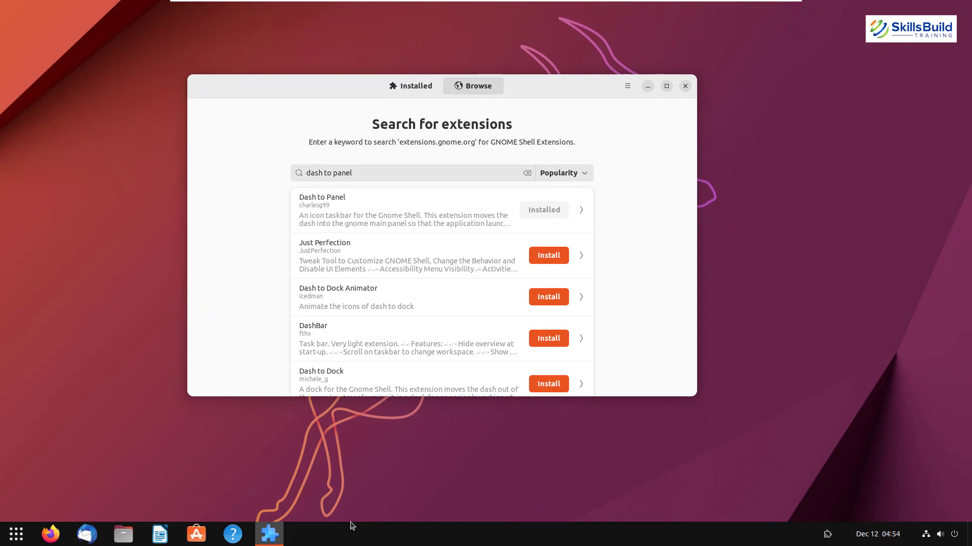
Try the new taskbar by showing the applications grid and returning to the desktop.
{"action": "left_click", "coordinate": [16, 534]}
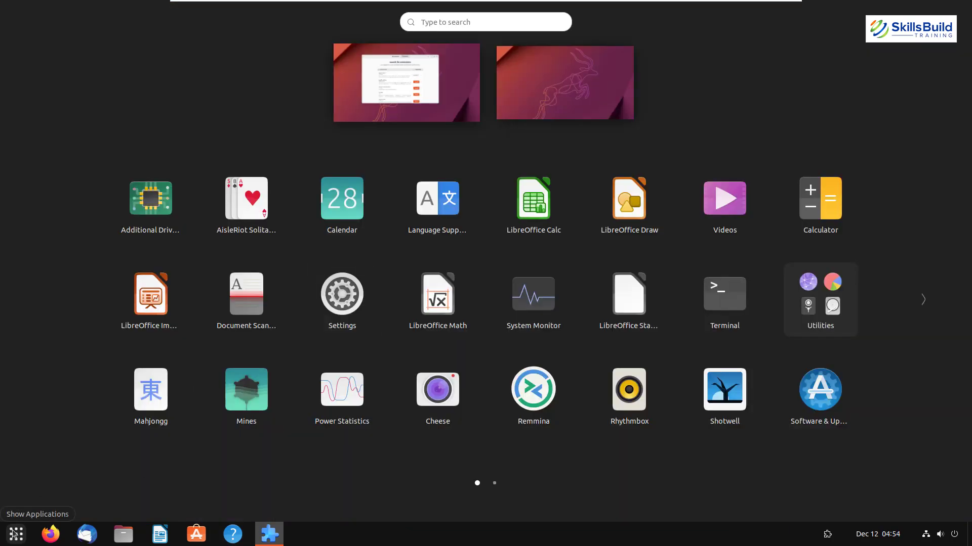
{"action": "left_click", "coordinate": [16, 534]}
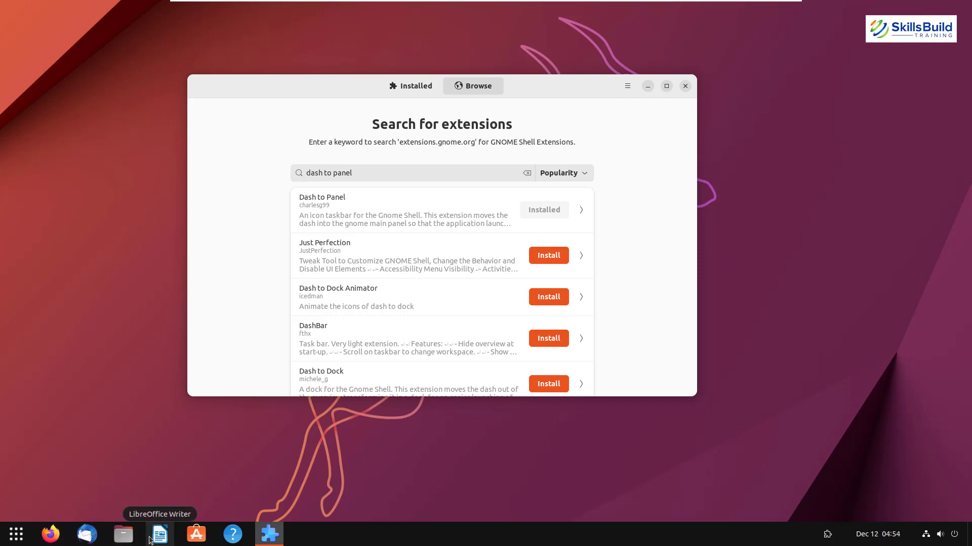
{"action": "mouse_move", "coordinate": [276, 542]}
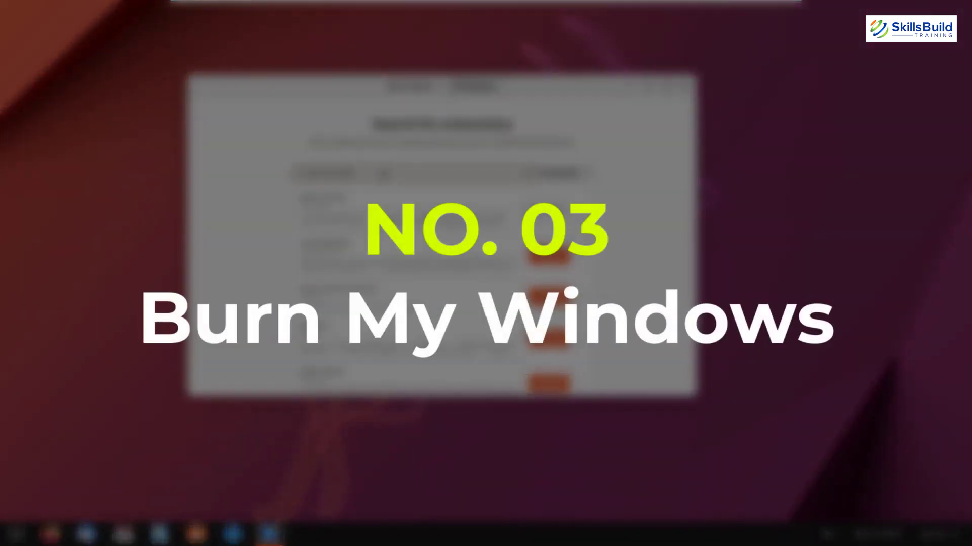
Search the extension catalogue for "burn" and install the Burn My Windows extension.
{"action": "type", "text": "burn"}
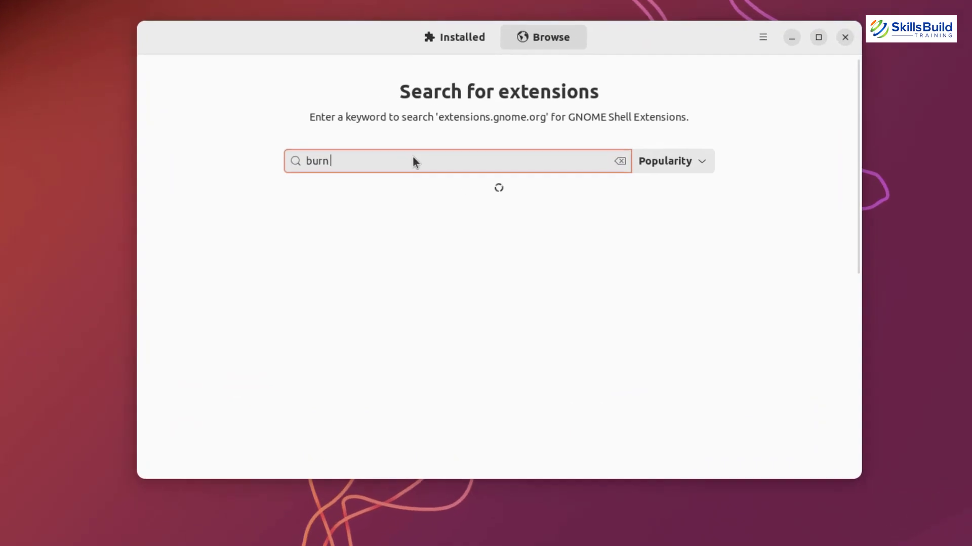
{"action": "type", "text": "t"}
{"action": "key", "text": "BackSpace"}
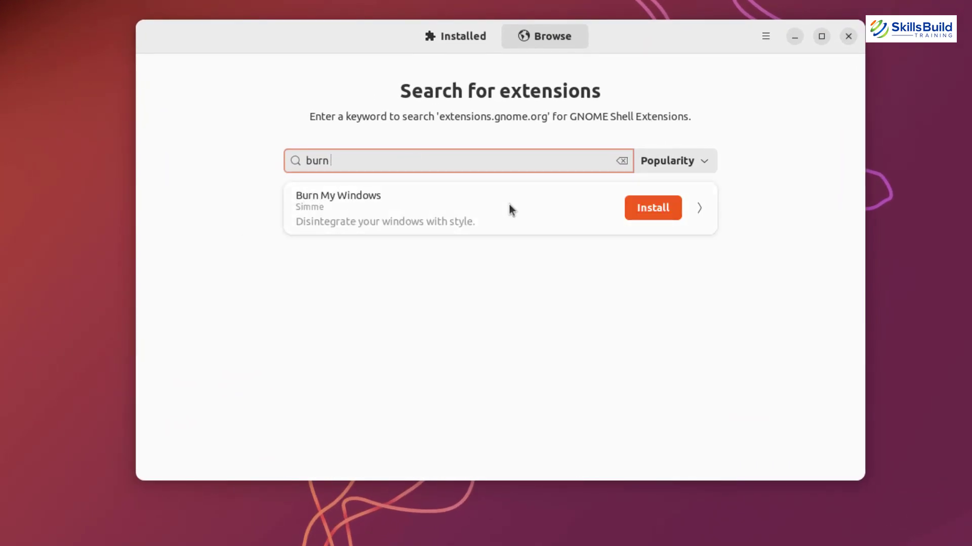
{"action": "left_click", "coordinate": [646, 212]}
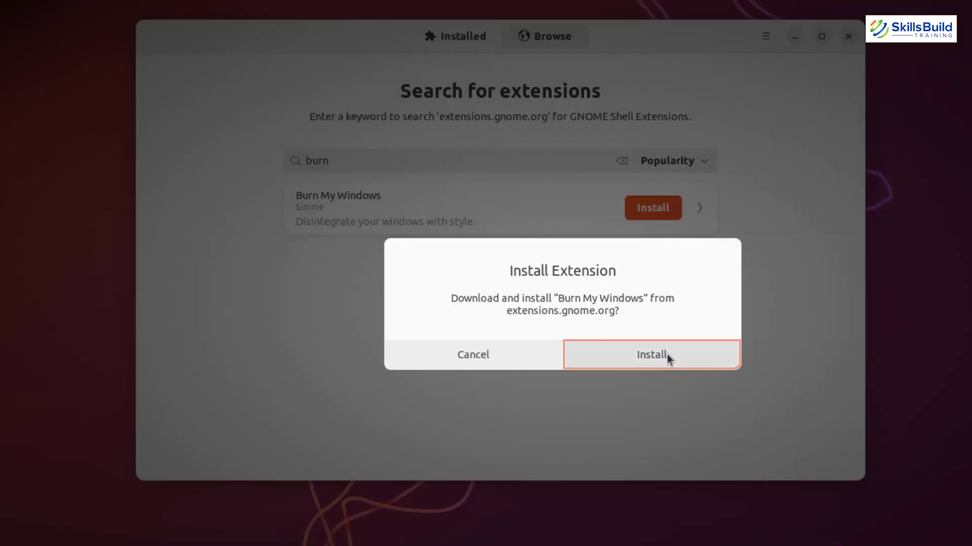
{"action": "left_click", "coordinate": [666, 353]}
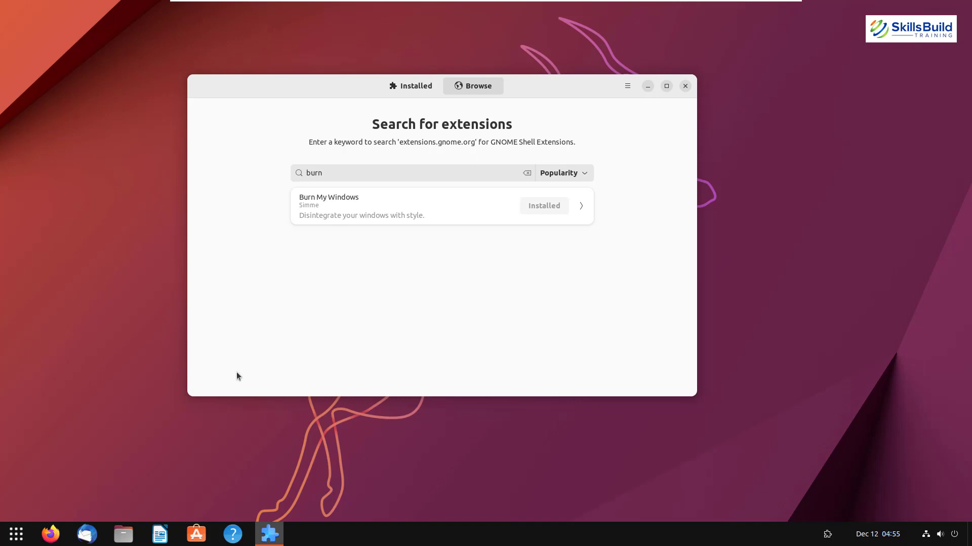
Try the Burn My Windows effect by opening and closing Ubuntu Software, and review the extension's list of effects in its preferences.
{"action": "left_click", "coordinate": [194, 535]}
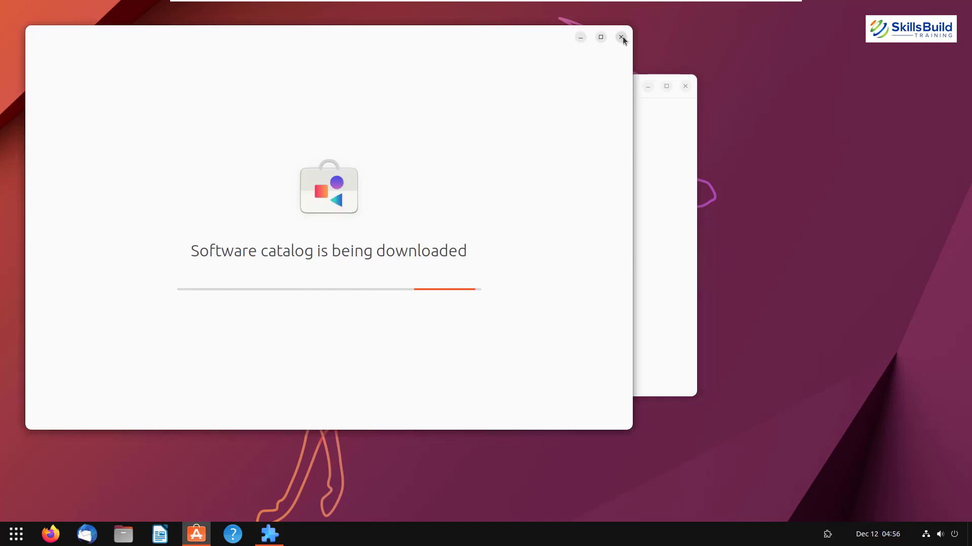
{"action": "left_click", "coordinate": [621, 38]}
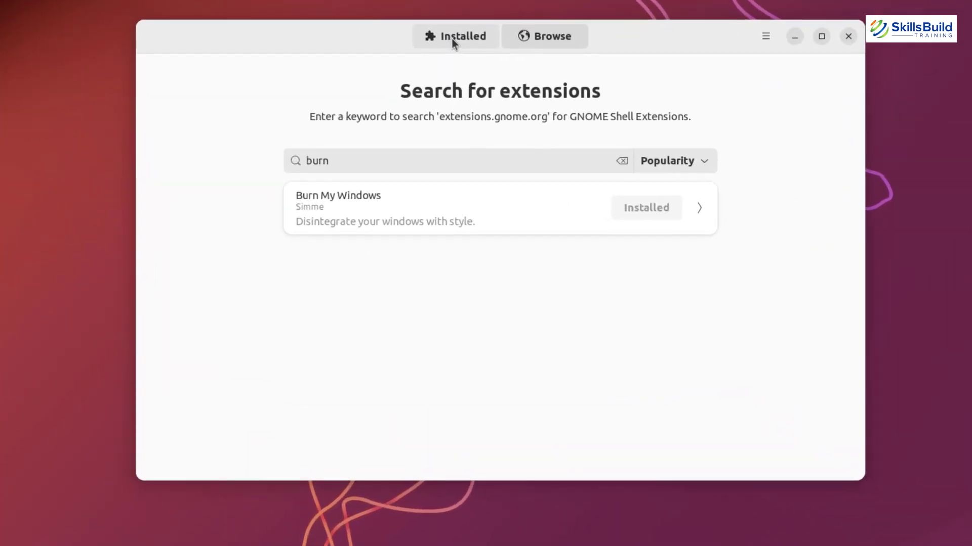
{"action": "left_click", "coordinate": [451, 39]}
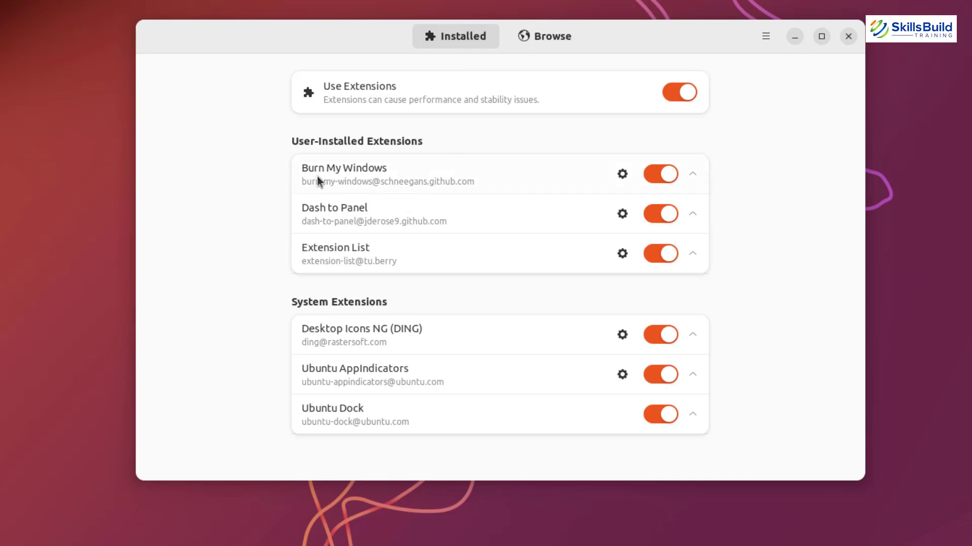
{"action": "left_click", "coordinate": [623, 174]}
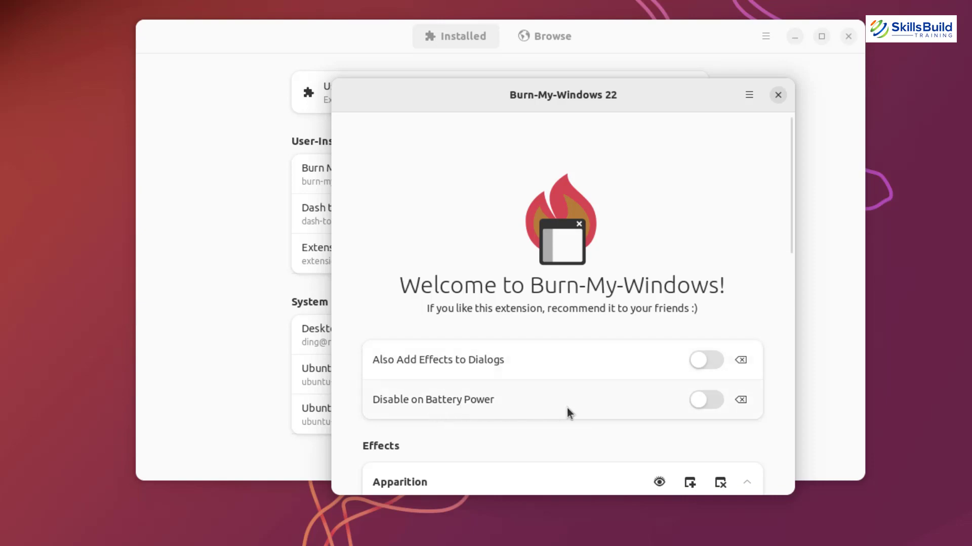
{"action": "scroll", "coordinate": [567, 408], "scroll_direction": "down", "scroll_amount": 15}
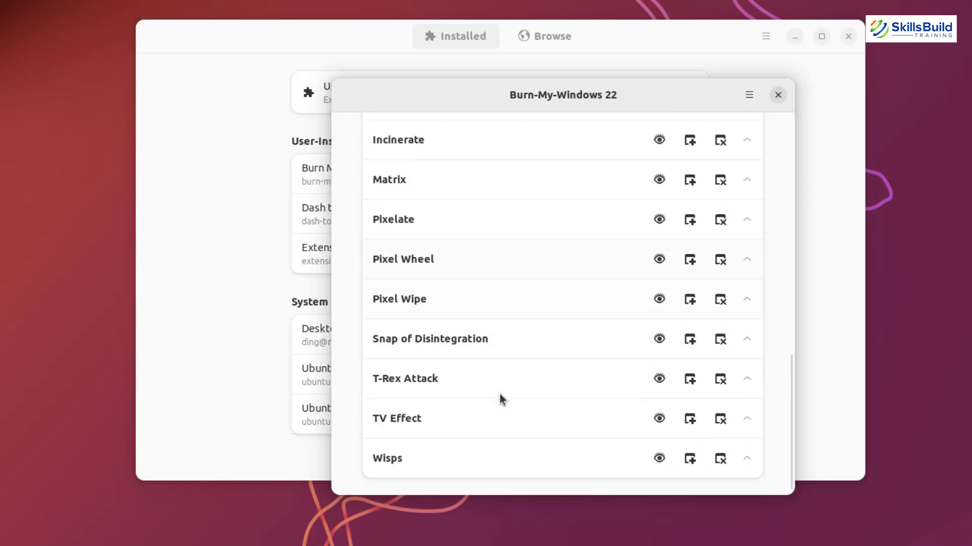
{"action": "left_click", "coordinate": [779, 95]}
Search the extension catalogue for "open weather" and install the OpenWeather extension.
{"action": "left_click", "coordinate": [526, 45]}
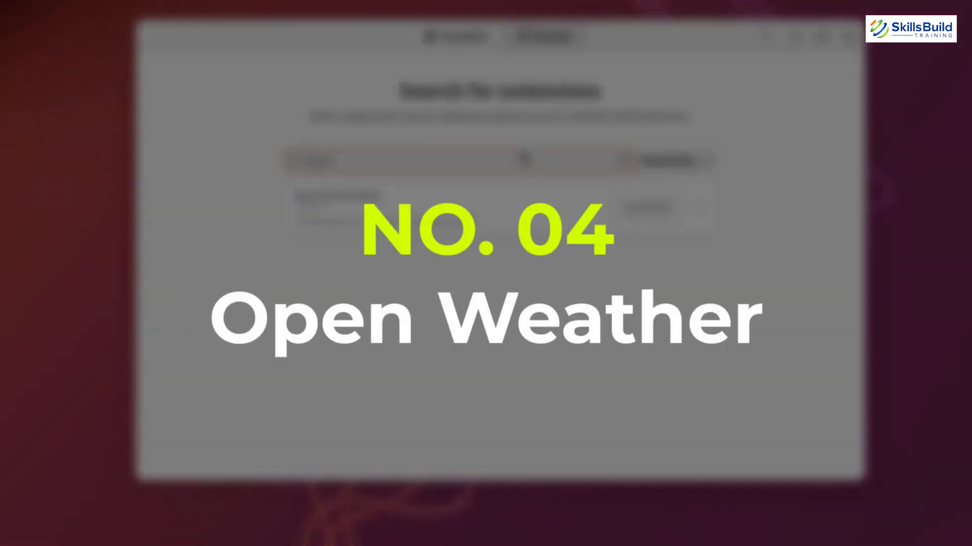
{"action": "key", "text": "ctrl+a"}
{"action": "type", "text": "open "}
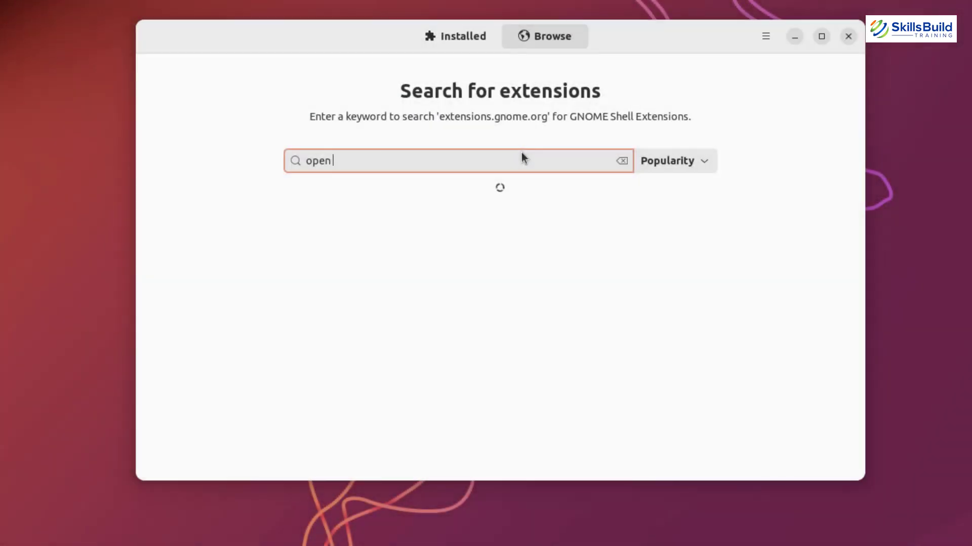
{"action": "type", "text": "weather"}
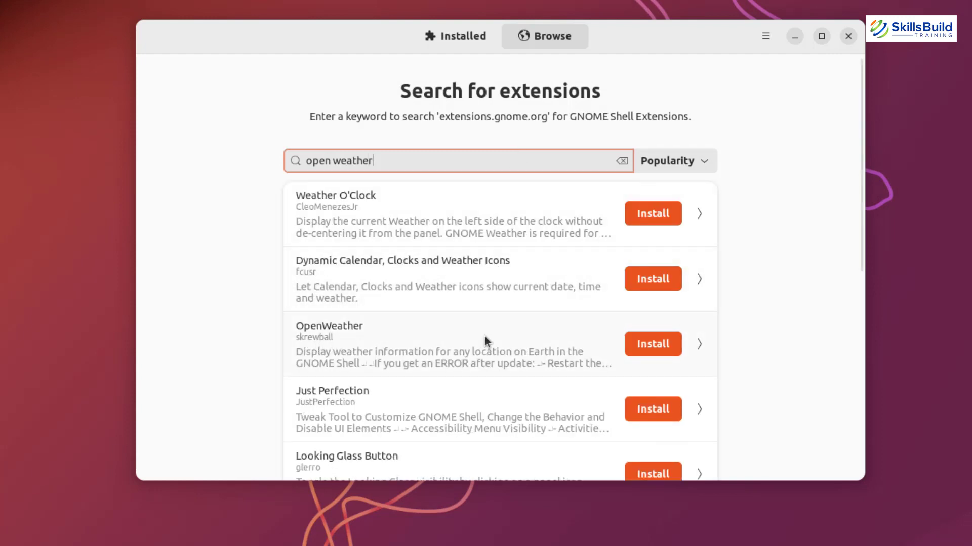
{"action": "left_click", "coordinate": [645, 347]}
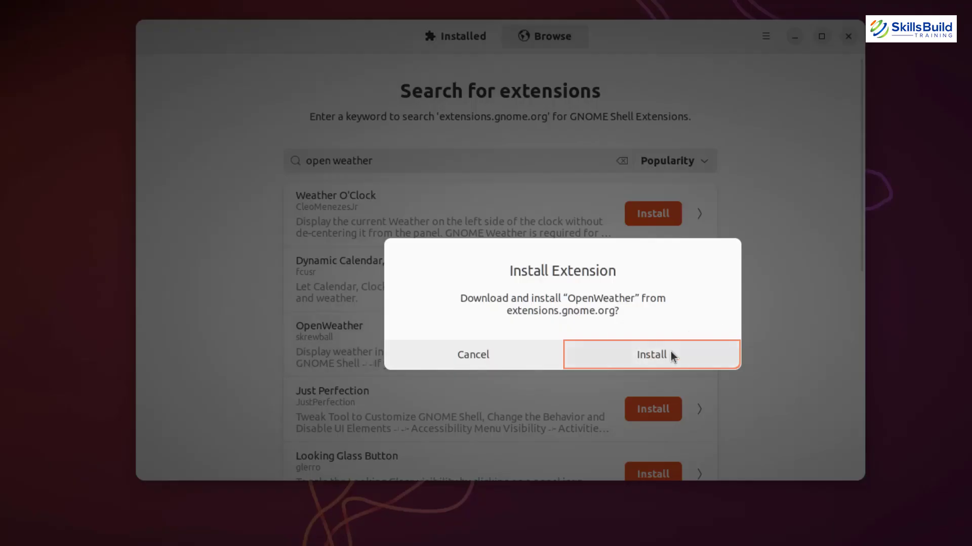
{"action": "left_click", "coordinate": [671, 356]}
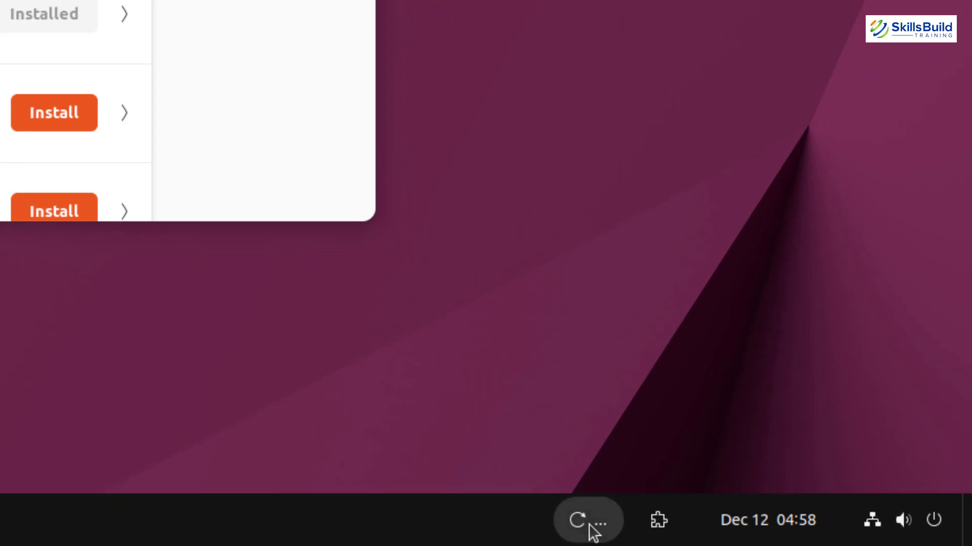
Open the OpenWeather forecast from the taskbar and review the extension's general, layout and location preferences.
{"action": "left_click", "coordinate": [590, 526]}
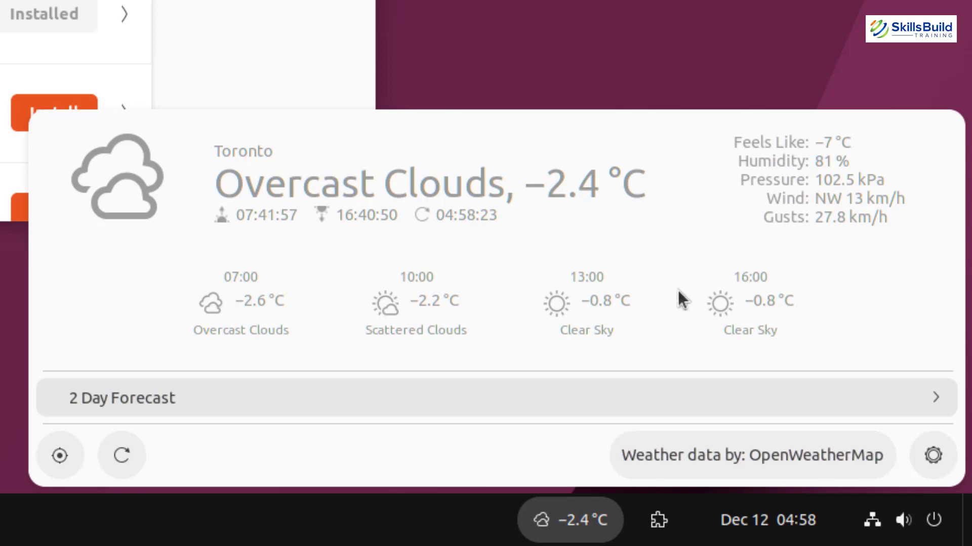
{"action": "left_click", "coordinate": [931, 456]}
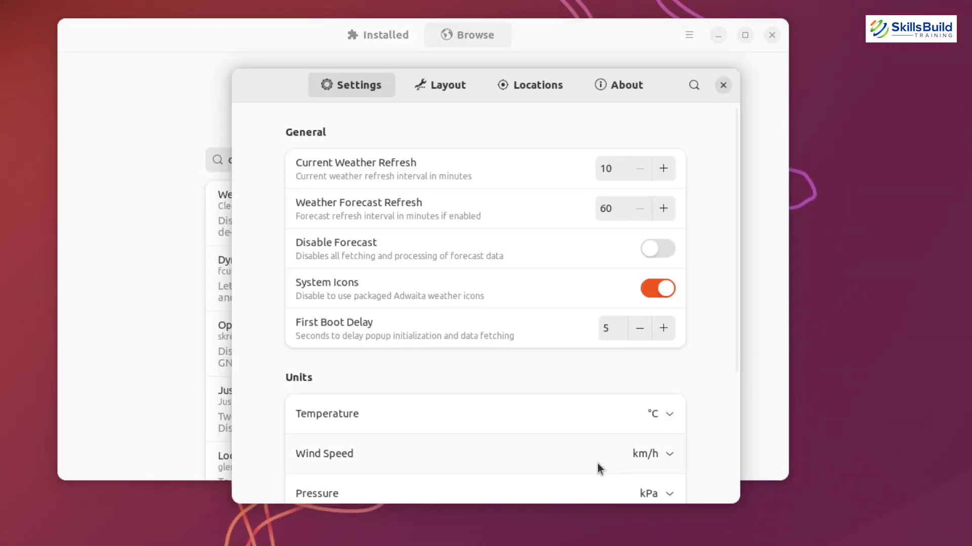
{"action": "left_click", "coordinate": [527, 83]}
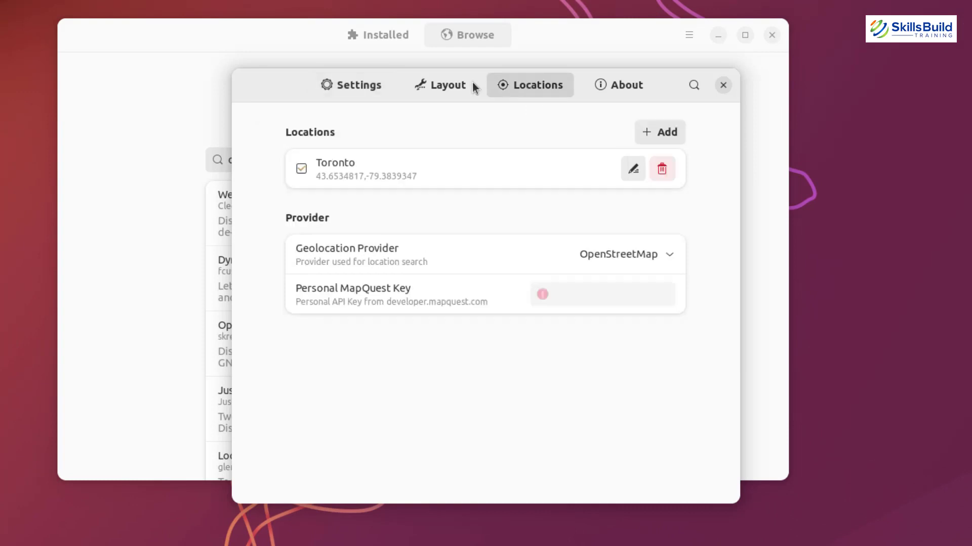
{"action": "left_click", "coordinate": [440, 83]}
{"action": "left_click", "coordinate": [350, 85]}
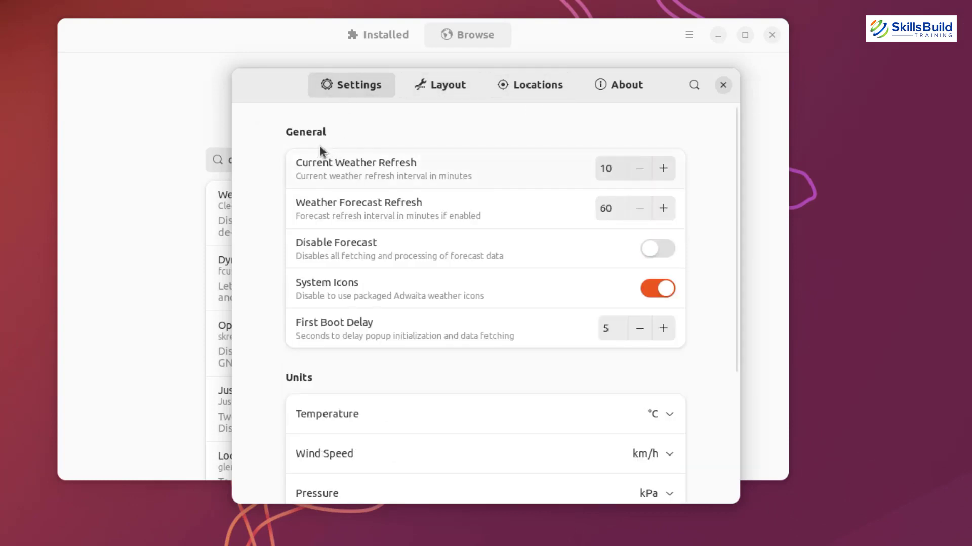
{"action": "scroll", "coordinate": [262, 292], "scroll_direction": "down", "scroll_amount": 5}
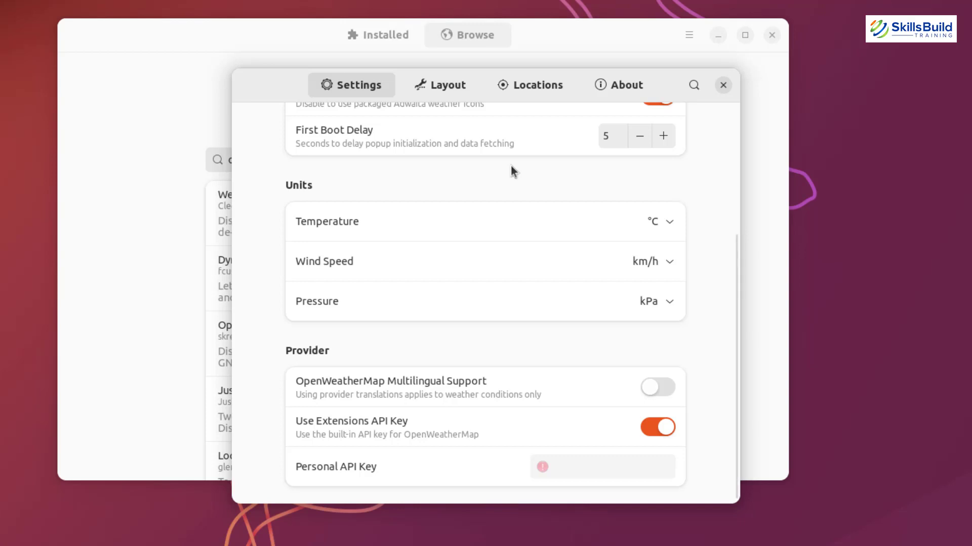
{"action": "left_click", "coordinate": [723, 86]}
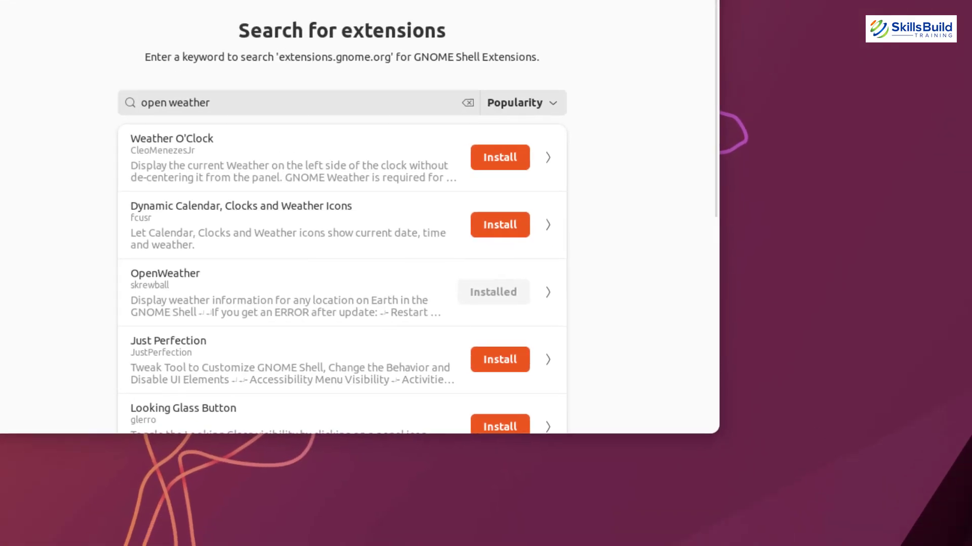
{"action": "left_click", "coordinate": [693, 536]}
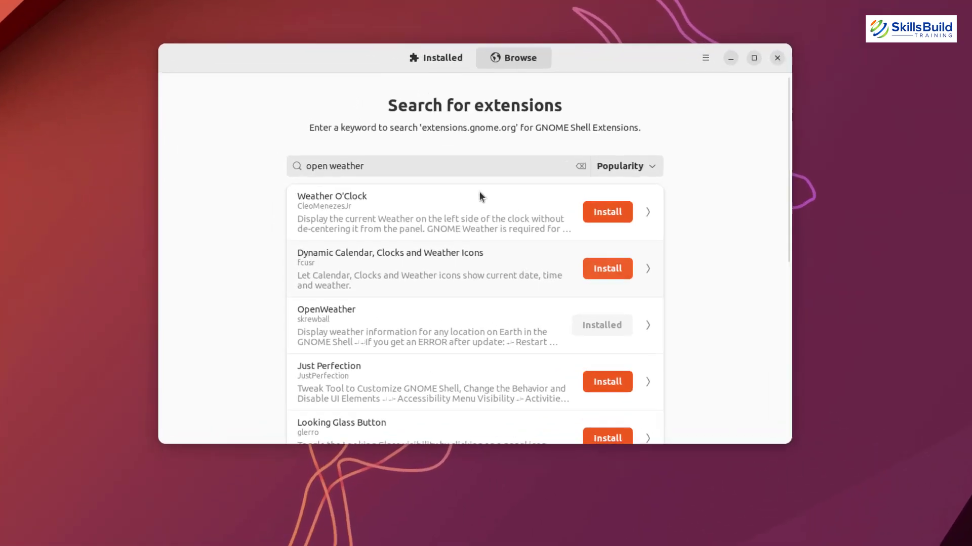
Search the extension catalogue for "caffeine" and install the Caffeine extension.
{"action": "left_click", "coordinate": [375, 173]}
{"action": "triple_click", "coordinate": [403, 160]}
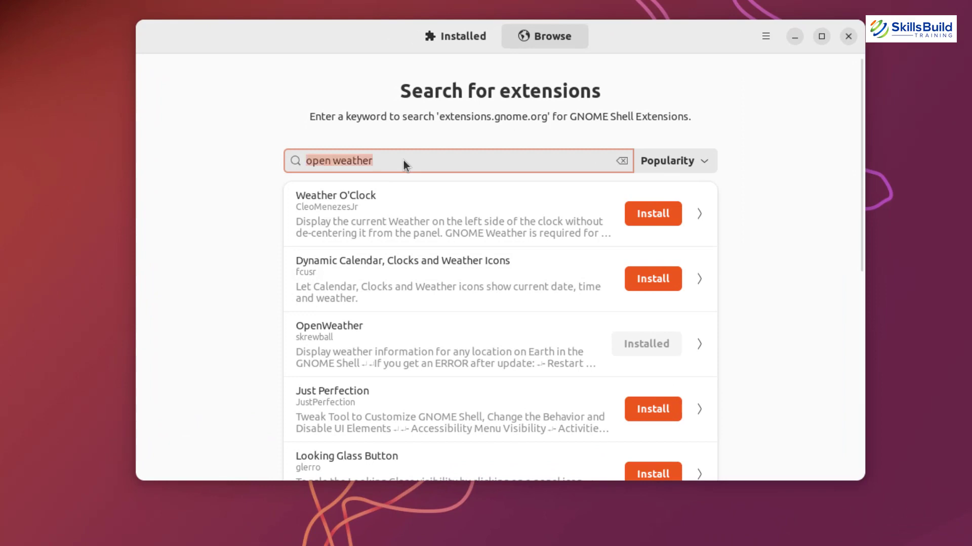
{"action": "type", "text": "ca"}
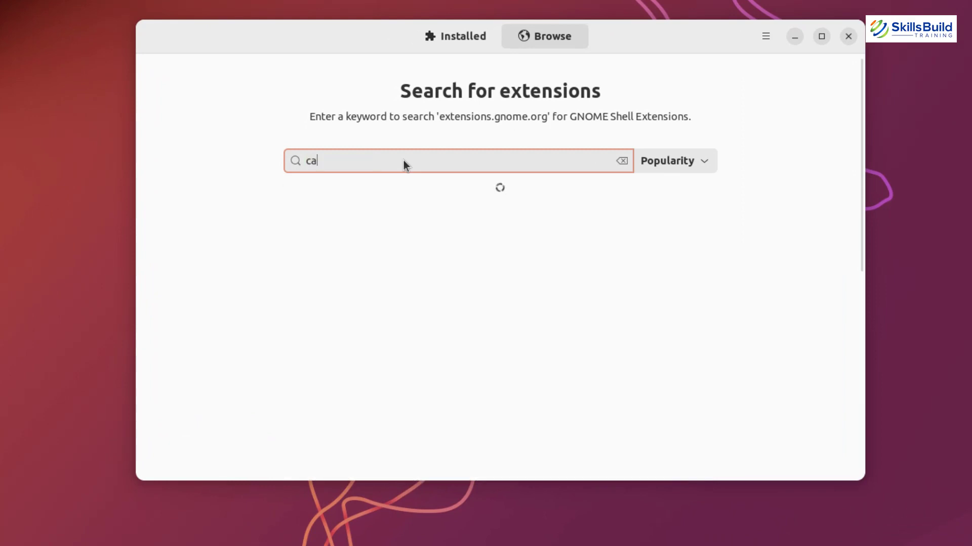
{"action": "type", "text": "ffeine"}
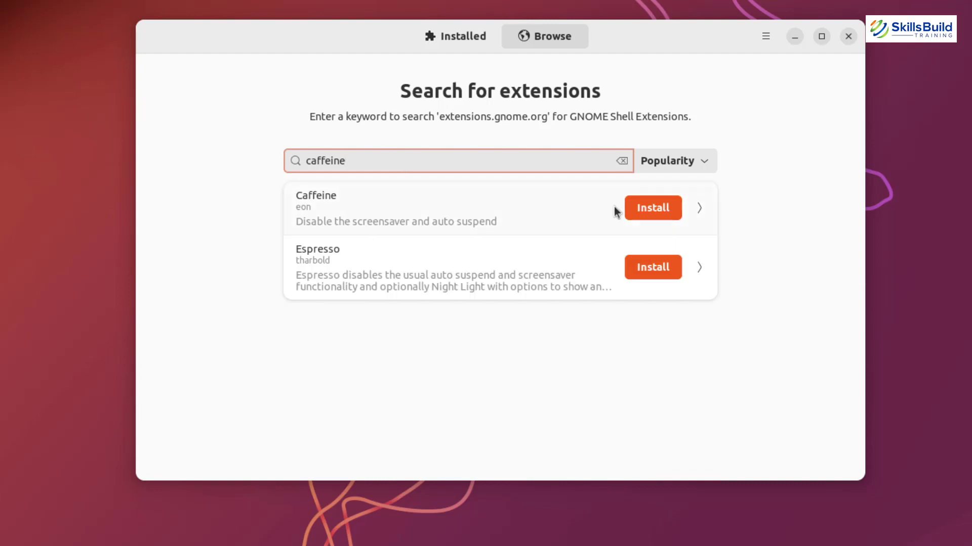
{"action": "left_click", "coordinate": [650, 209]}
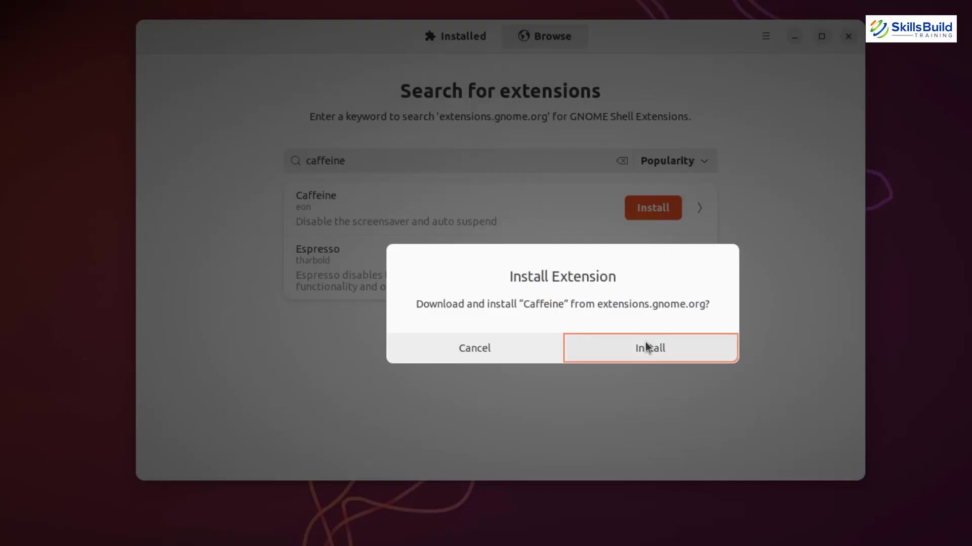
{"action": "left_click", "coordinate": [645, 342]}
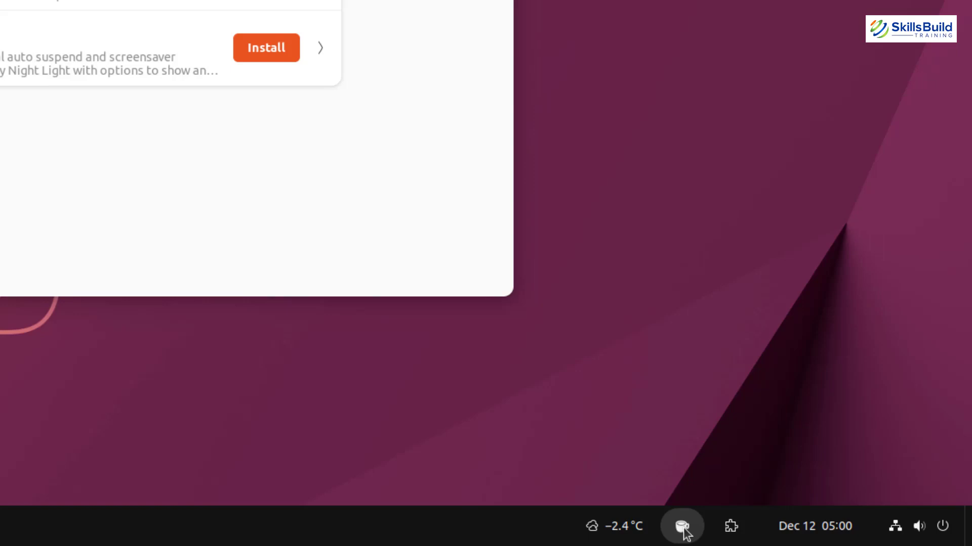
Try Caffeine by switching it on and back off from its taskbar indicator.
{"action": "left_click", "coordinate": [683, 528]}
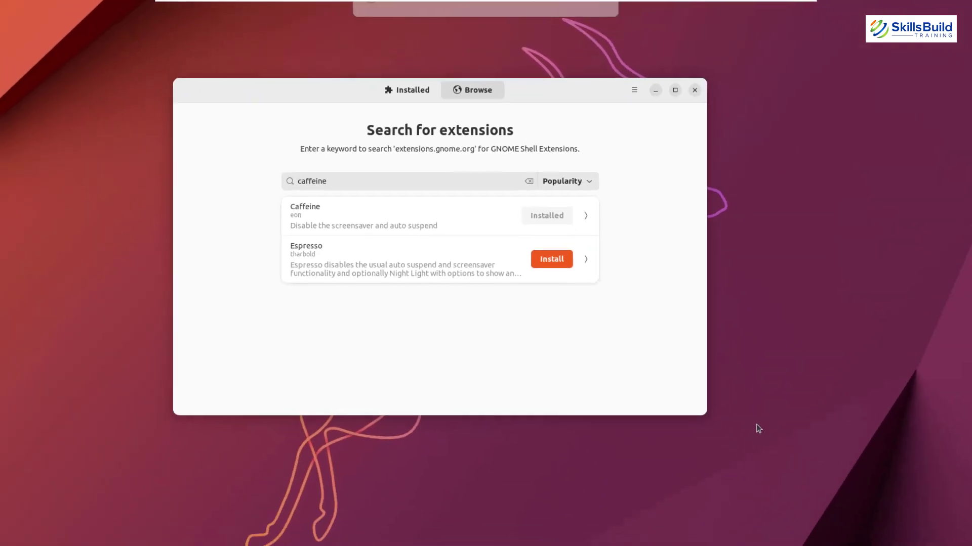
{"action": "left_click", "coordinate": [798, 535]}
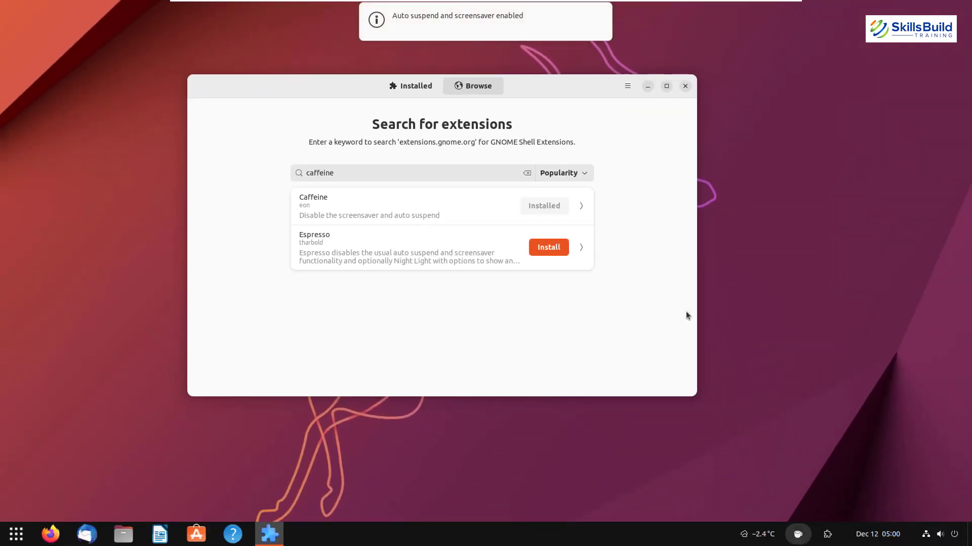
{"action": "mouse_move", "coordinate": [514, 19]}
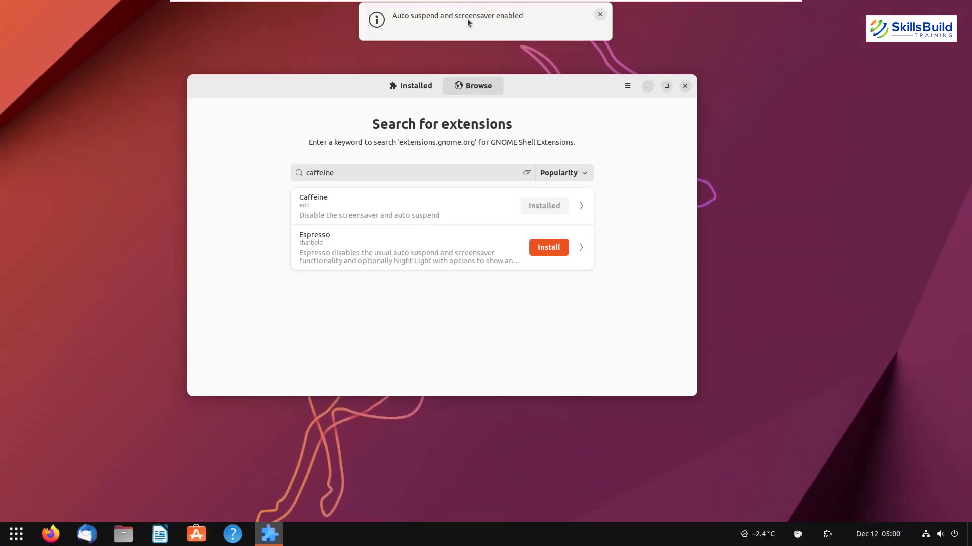
Search the extension catalogue for "emoji sle" and install the Emoji Selector extension.
{"action": "left_click", "coordinate": [460, 173]}
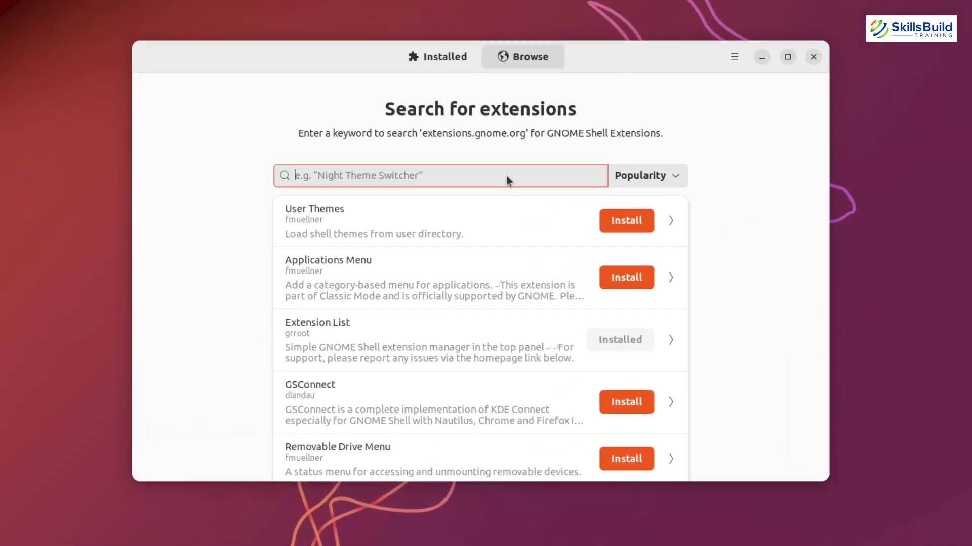
{"action": "type", "text": "em"}
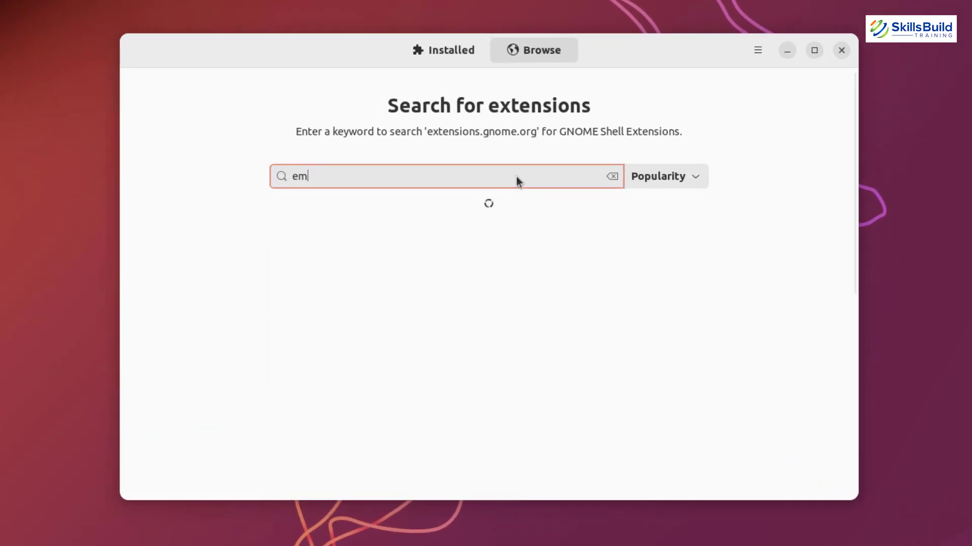
{"action": "type", "text": "oji sle"}
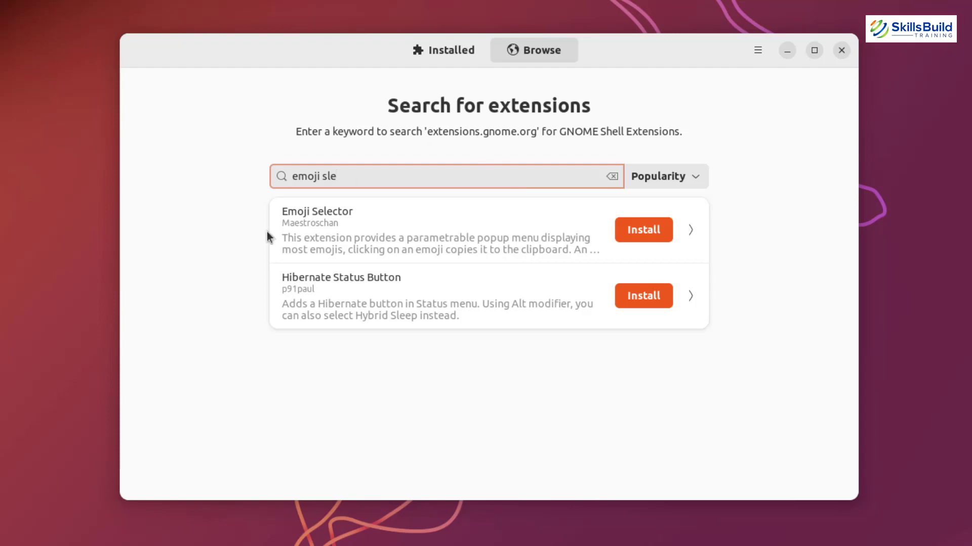
{"action": "left_click", "coordinate": [648, 235]}
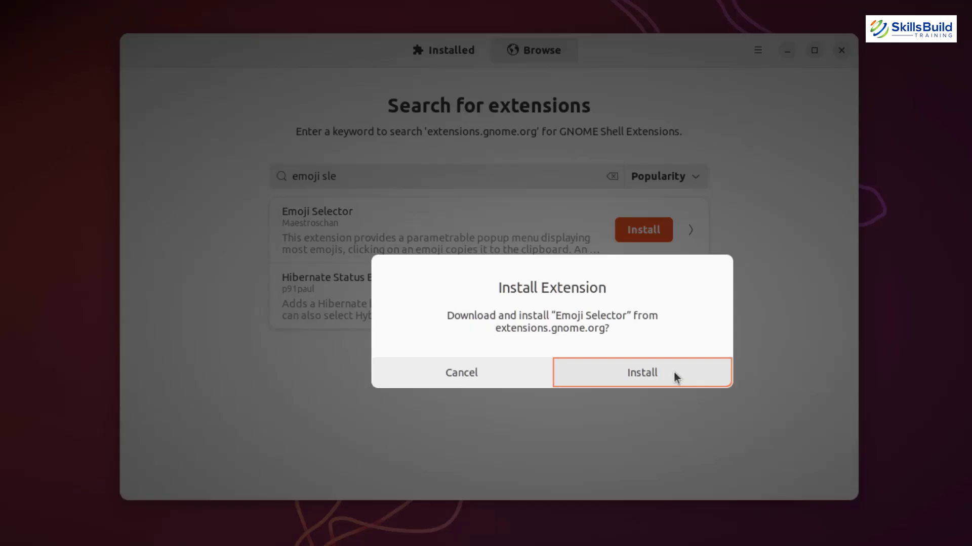
{"action": "left_click", "coordinate": [675, 374]}
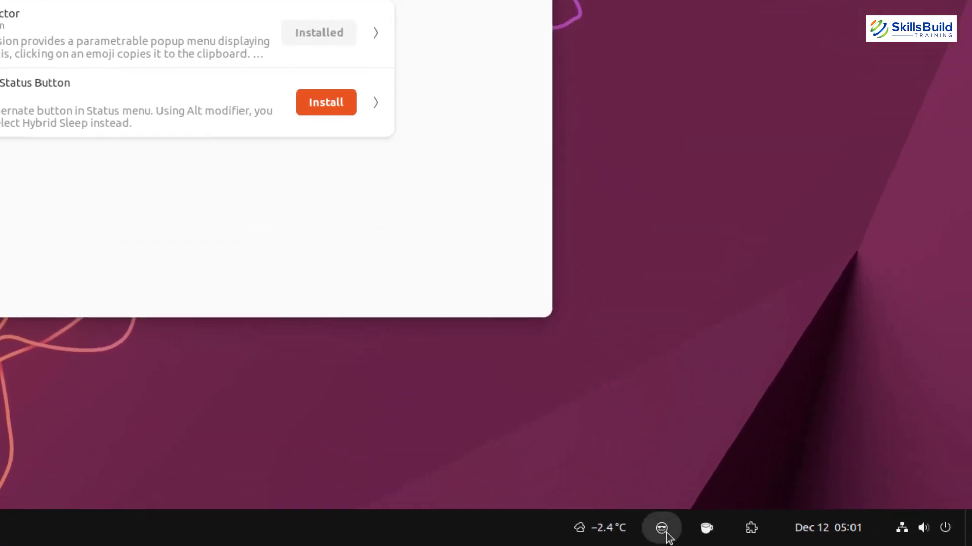
Open Emoji Selector from the taskbar and browse its people, Animals & Nature, Food & Drink and Travel & Places emojis.
{"action": "left_click", "coordinate": [663, 529]}
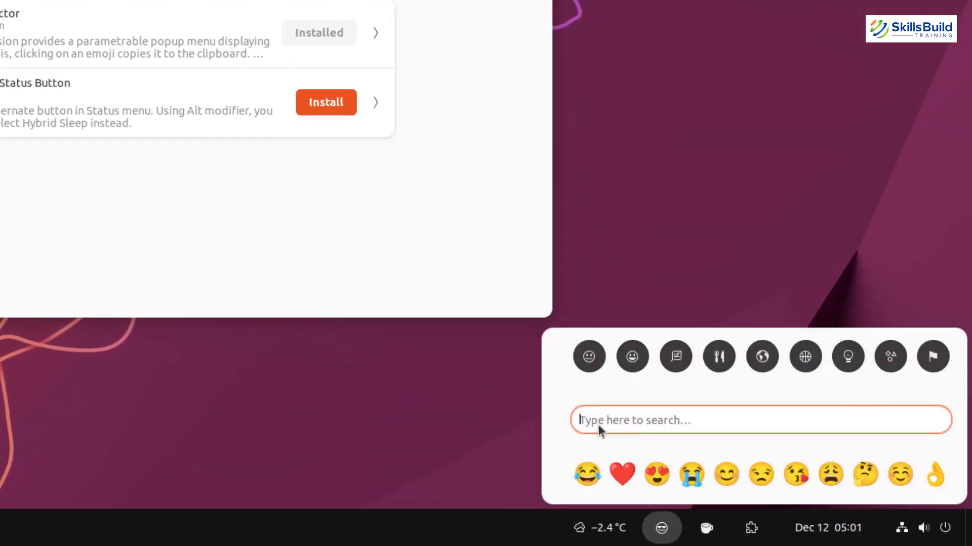
{"action": "left_click", "coordinate": [632, 356]}
{"action": "key", "text": "Escape"}
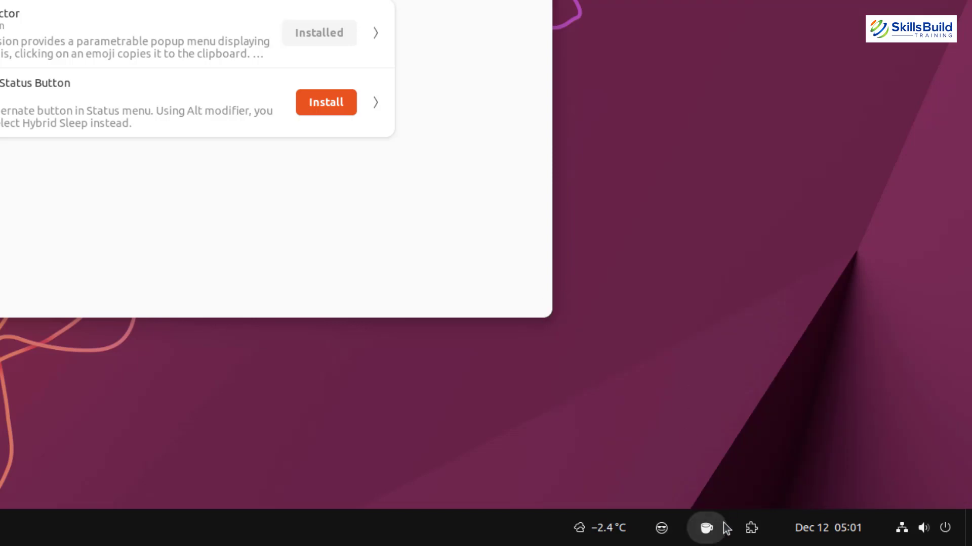
{"action": "left_click", "coordinate": [663, 529]}
{"action": "left_click", "coordinate": [631, 356]}
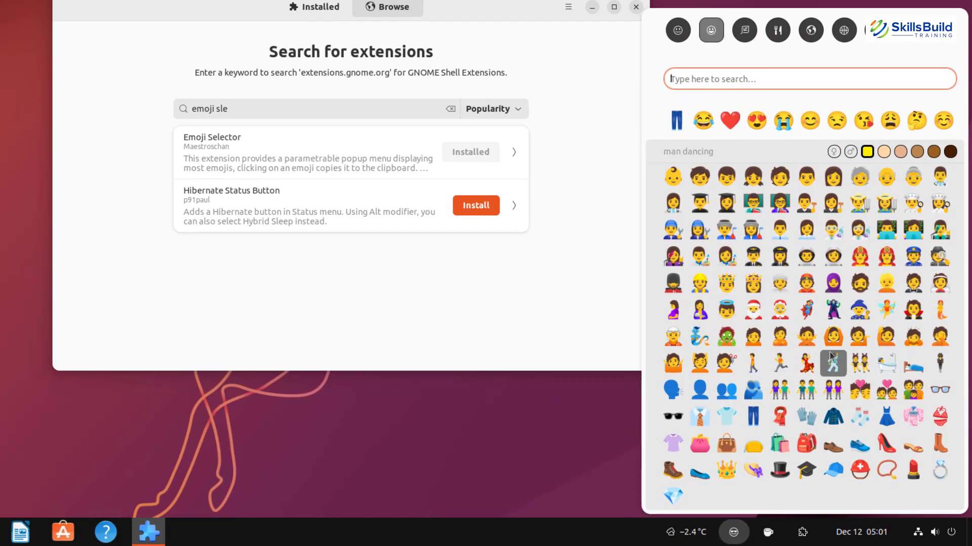
{"action": "left_click", "coordinate": [745, 29]}
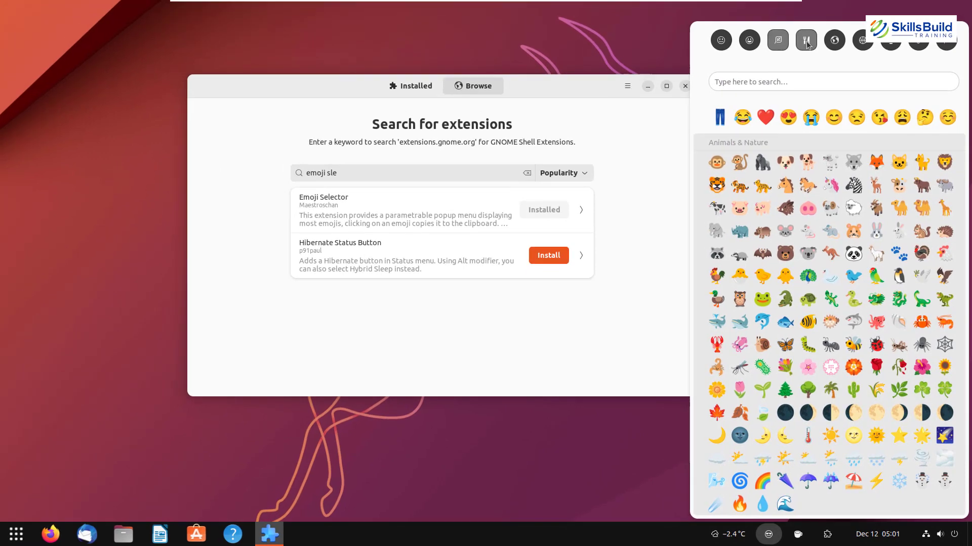
{"action": "left_click", "coordinate": [806, 41]}
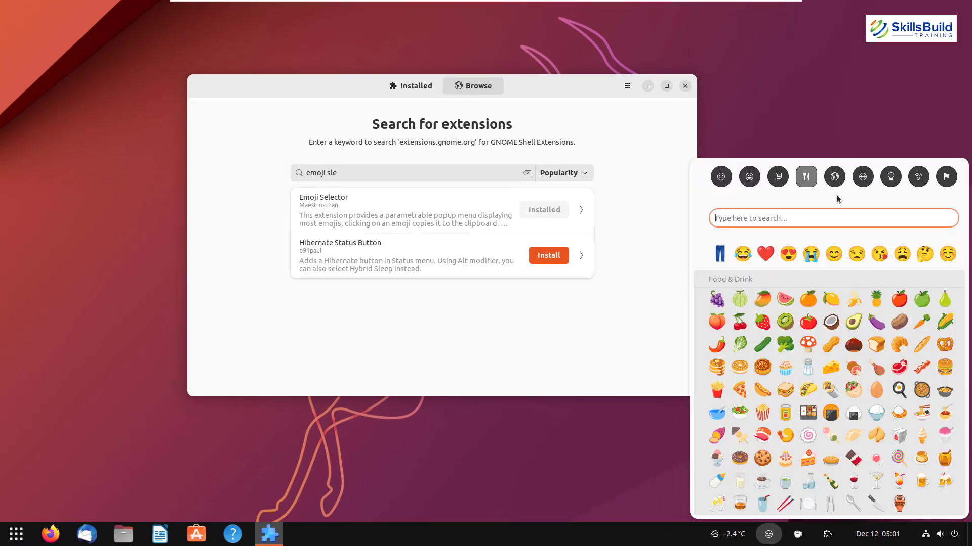
{"action": "left_click", "coordinate": [839, 184]}
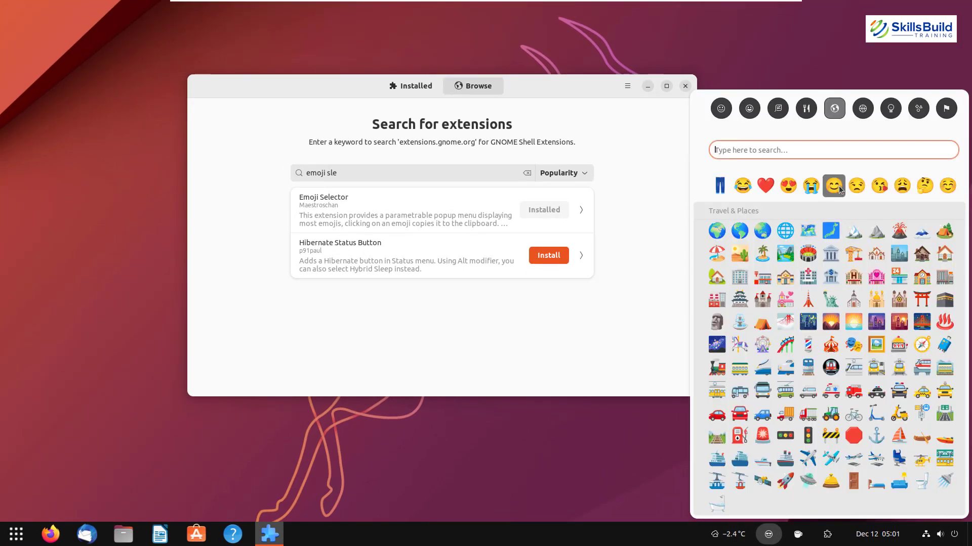
{"action": "left_click", "coordinate": [589, 344]}
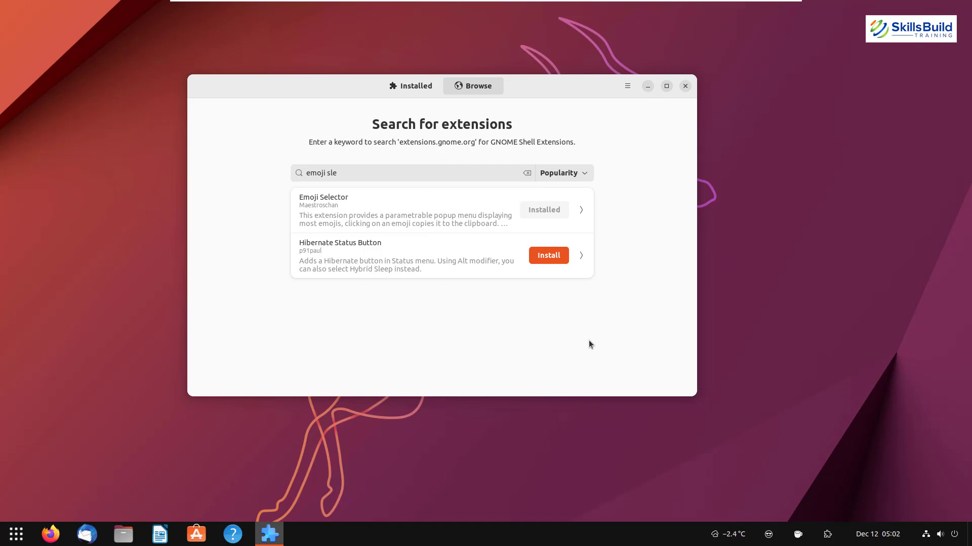
Search the extension catalogue for "vitals", install the Vitals extension and review its system readings from the taskbar.
{"action": "left_click", "coordinate": [469, 173]}
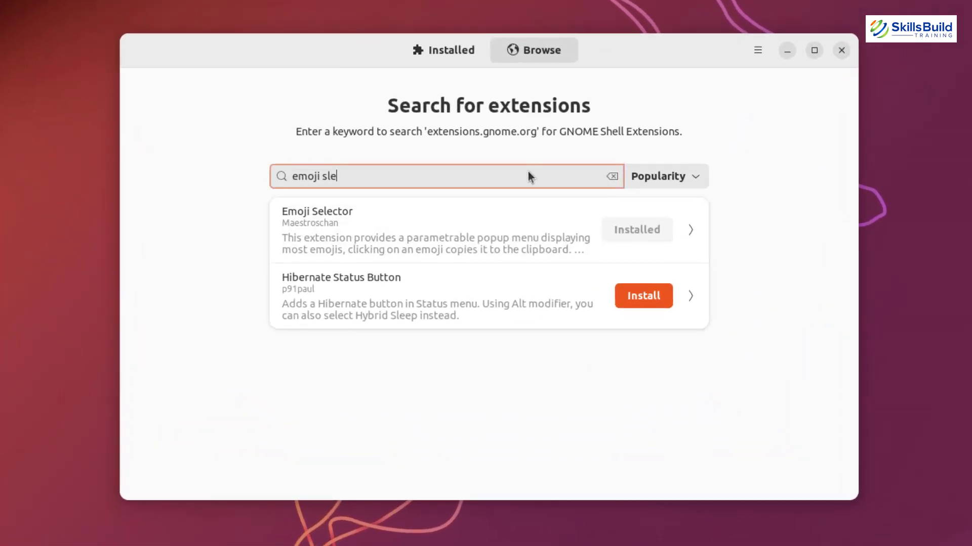
{"action": "key", "text": "ctrl+a"}
{"action": "type", "text": "vital"}
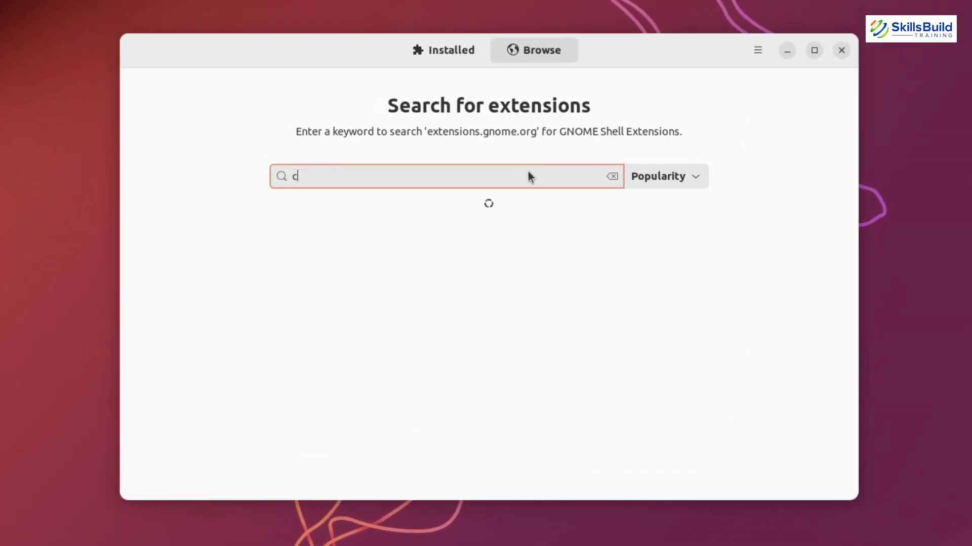
{"action": "type", "text": "s"}
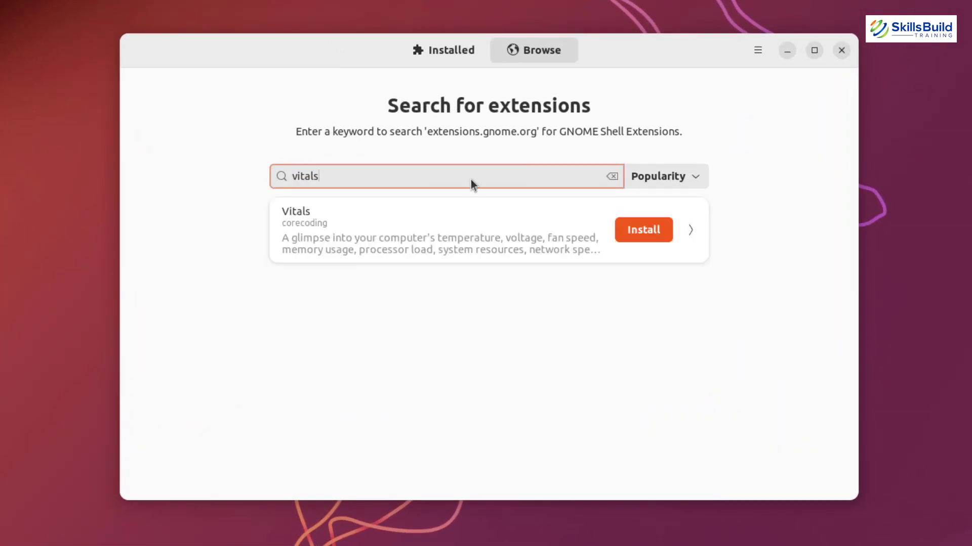
{"action": "left_click", "coordinate": [638, 228]}
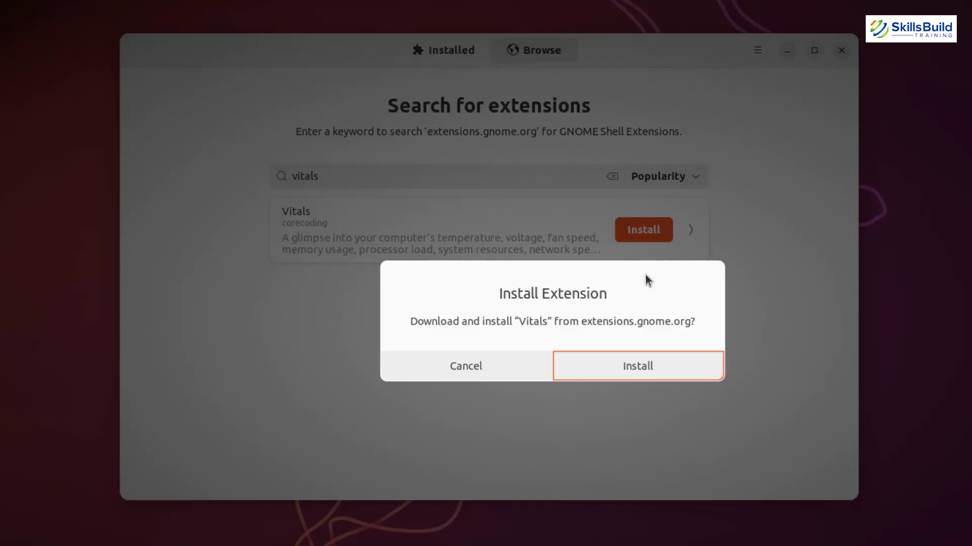
{"action": "left_click", "coordinate": [654, 374]}
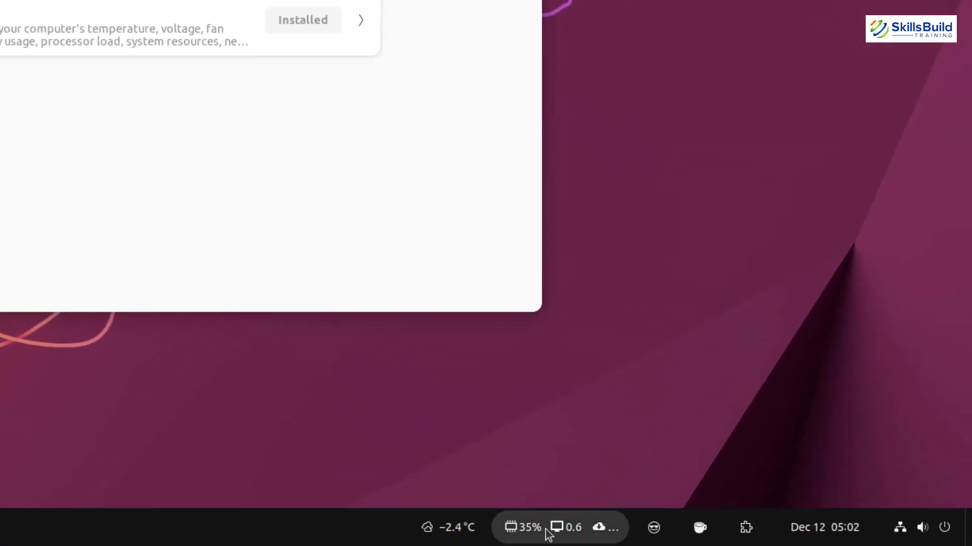
{"action": "left_click", "coordinate": [549, 534]}
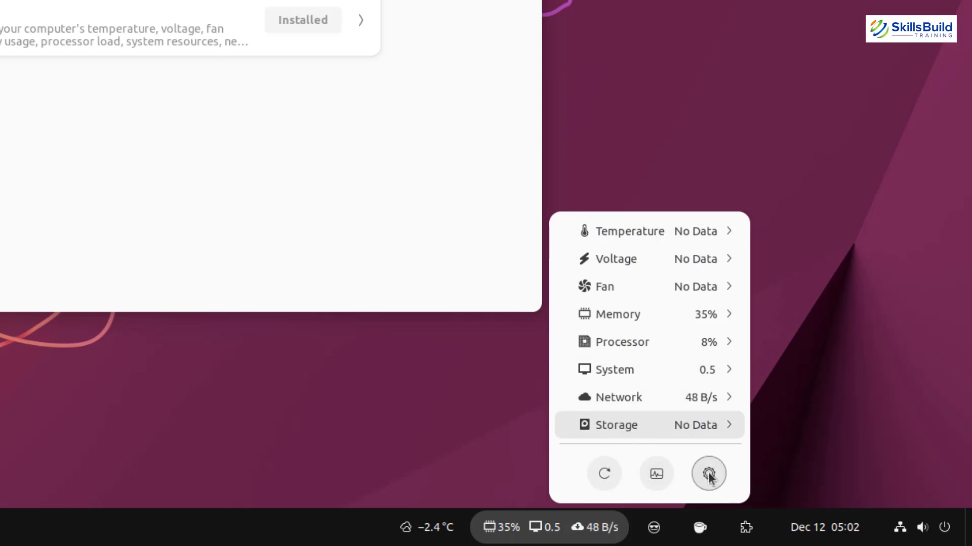
{"action": "left_click", "coordinate": [457, 427]}
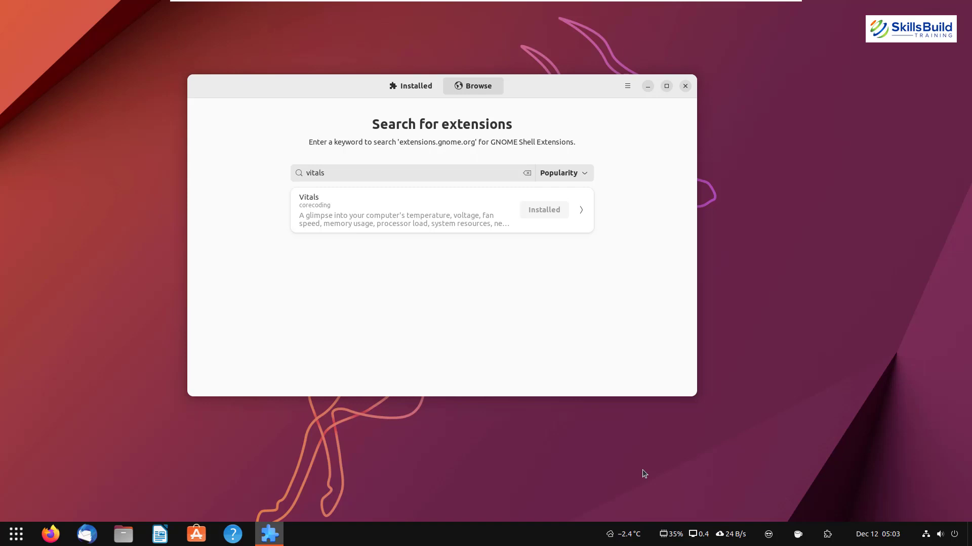
Search the extension catalogue for "clipboard", install Clipboard Indicator and review its taskbar menu.
{"action": "left_click", "coordinate": [464, 170]}
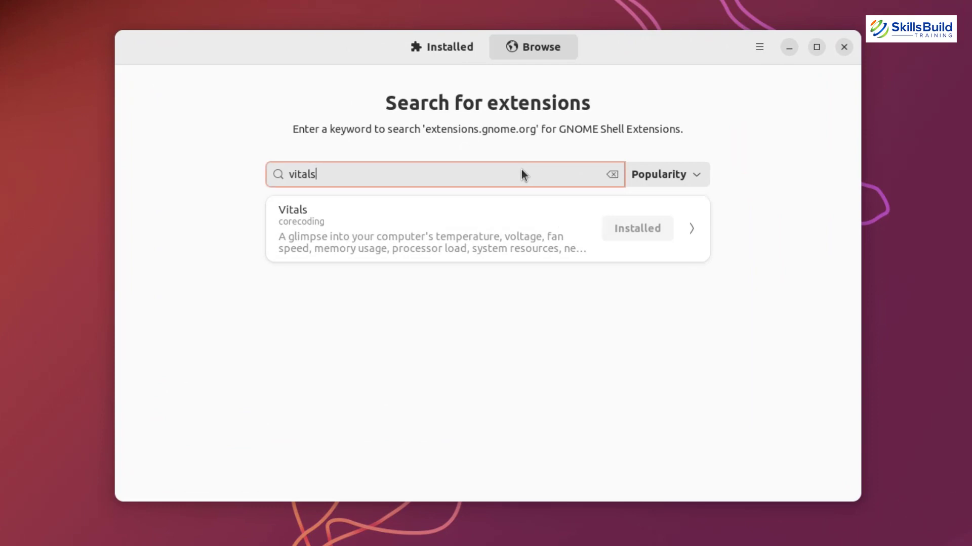
{"action": "key", "text": "ctrl+a"}
{"action": "type", "text": "cl"}
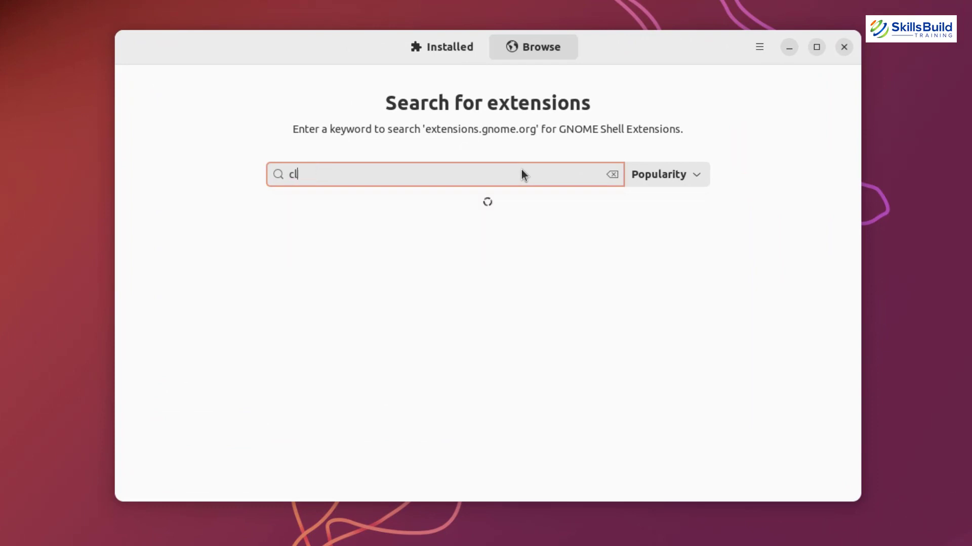
{"action": "type", "text": "ipboard"}
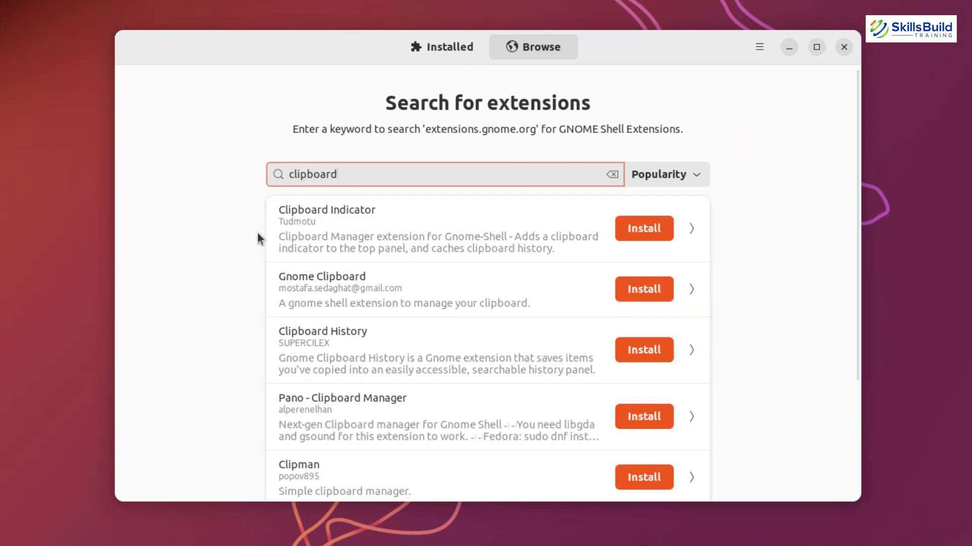
{"action": "left_click", "coordinate": [640, 229]}
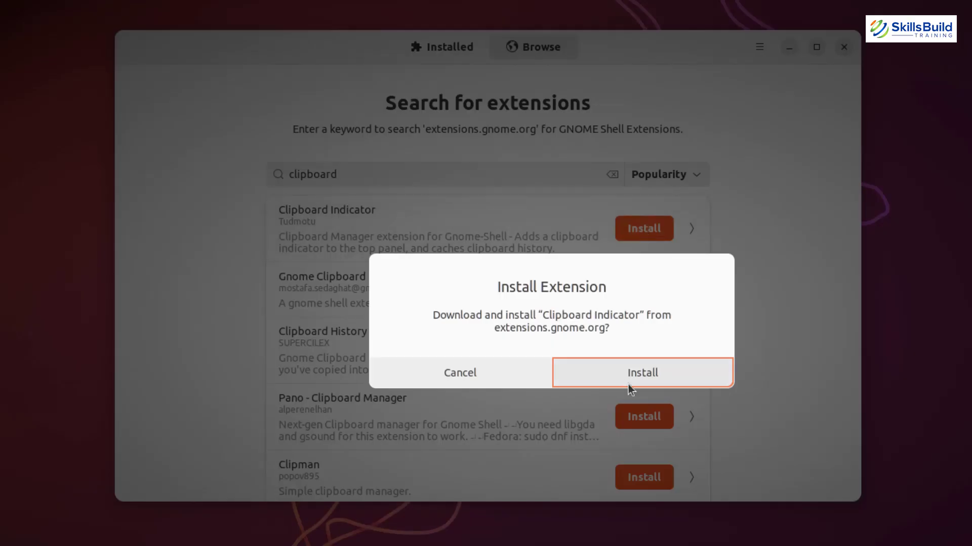
{"action": "left_click", "coordinate": [642, 373]}
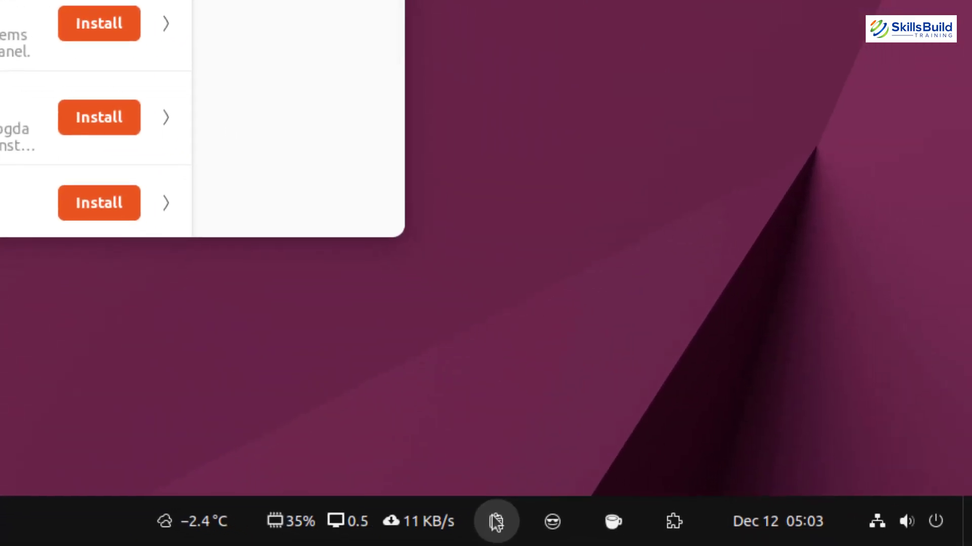
{"action": "left_click", "coordinate": [496, 523]}
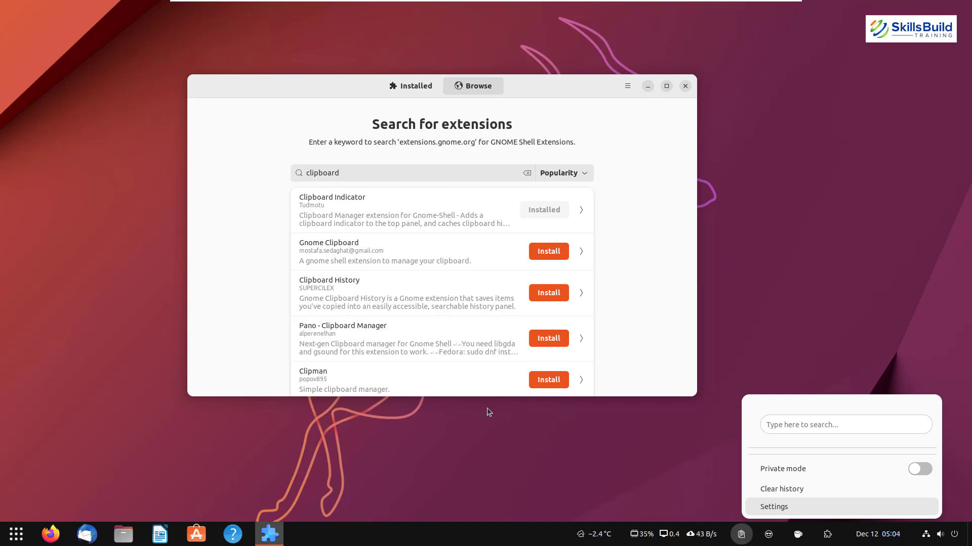
{"action": "left_click", "coordinate": [488, 409]}
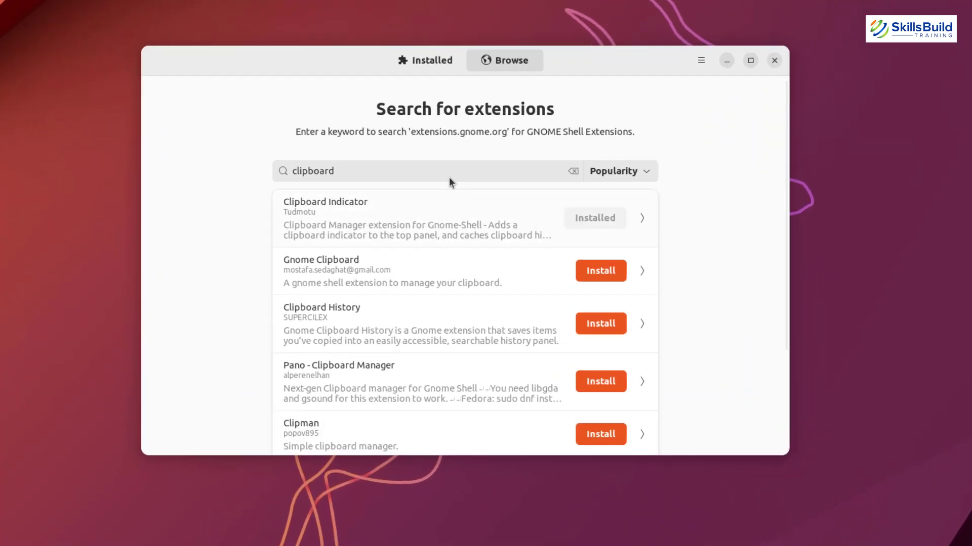
Search the extension catalogue for "hide activi" and install the Hide Activities Button extension.
{"action": "double_click", "coordinate": [400, 170]}
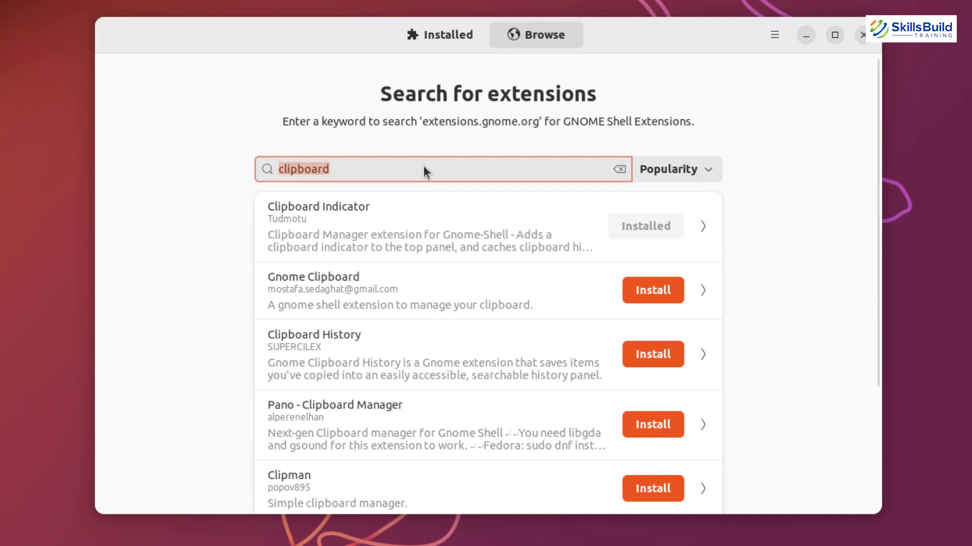
{"action": "type", "text": "hide activi"}
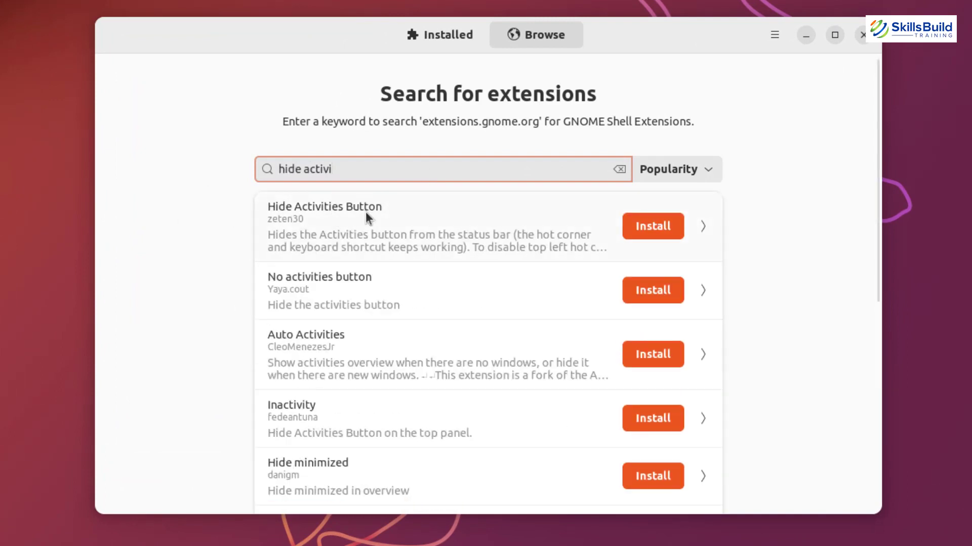
{"action": "left_click", "coordinate": [644, 229]}
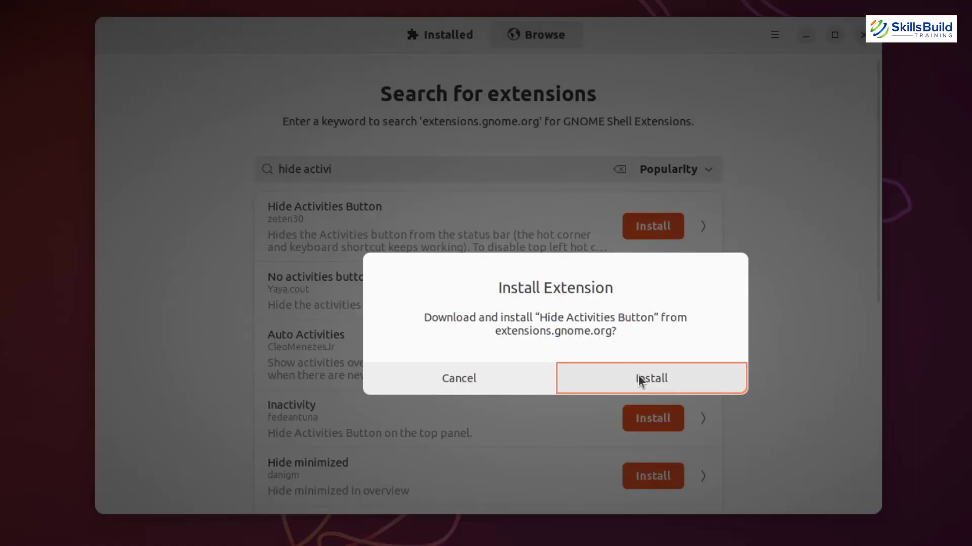
{"action": "left_click", "coordinate": [641, 377]}
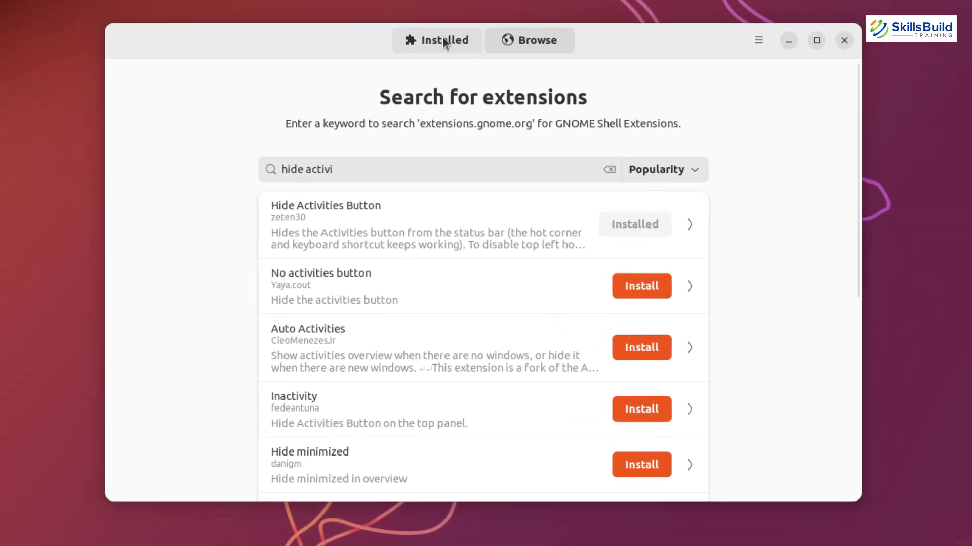
Disable Dash to Panel among the installed extensions, toggle Hide Activities Button off and on to compare the top bar, and re-enable Dash to Panel.
{"action": "left_click", "coordinate": [411, 86]}
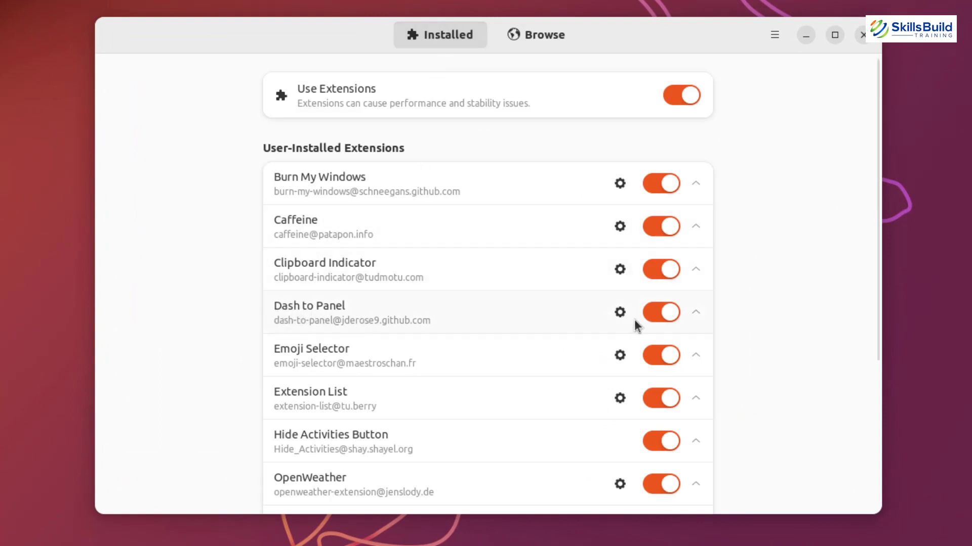
{"action": "left_click", "coordinate": [663, 314]}
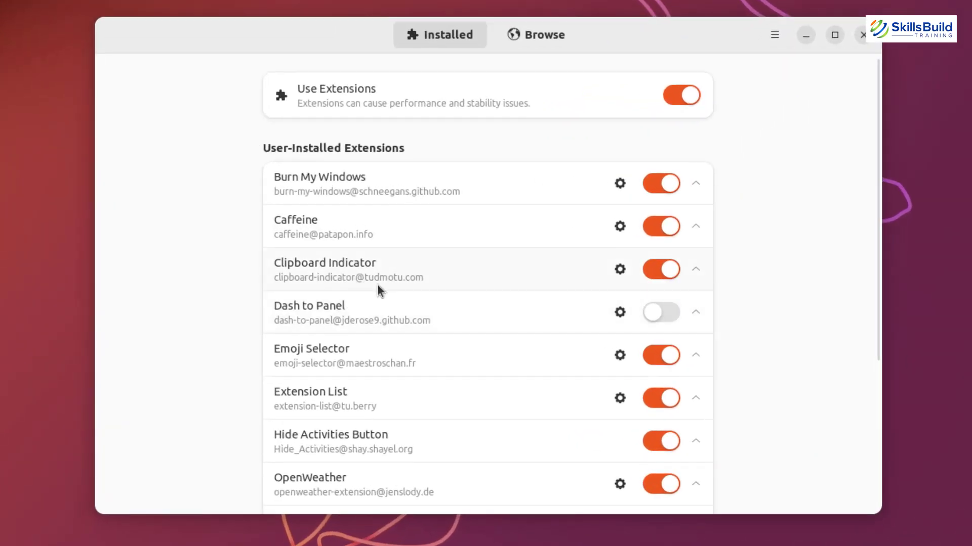
{"action": "left_click", "coordinate": [663, 443]}
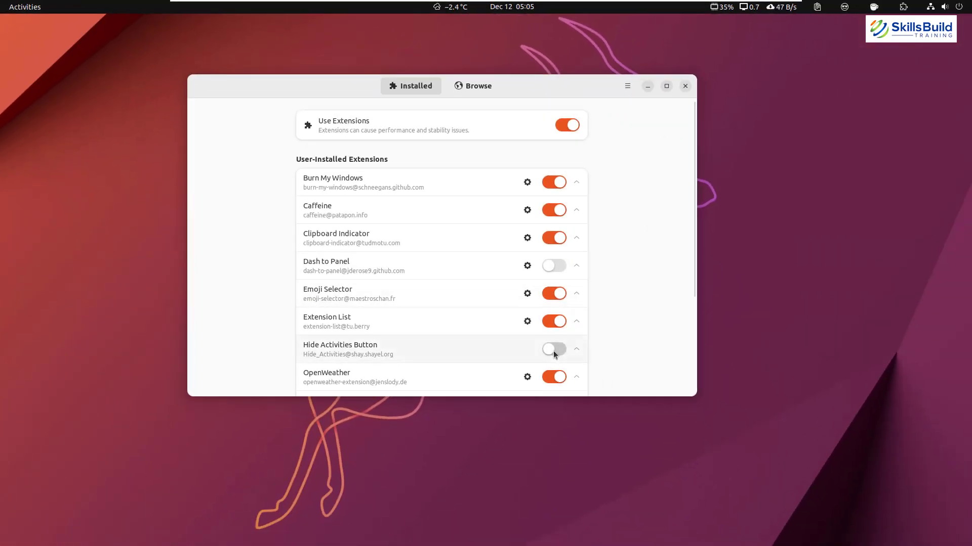
{"action": "left_click", "coordinate": [554, 351]}
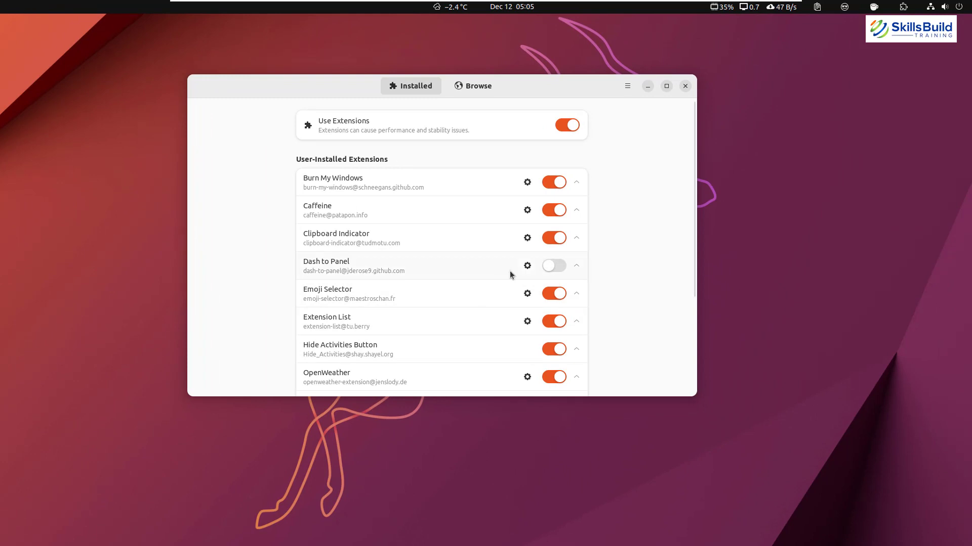
{"action": "left_click", "coordinate": [556, 264]}
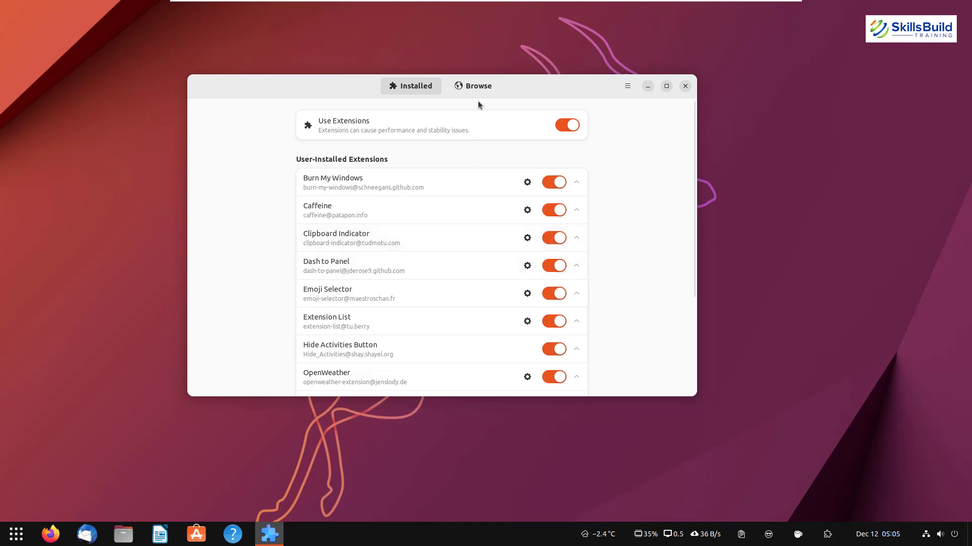
Search the extension catalogue for "dash to dock" and install the Dash to Dock extension.
{"action": "left_click", "coordinate": [474, 87]}
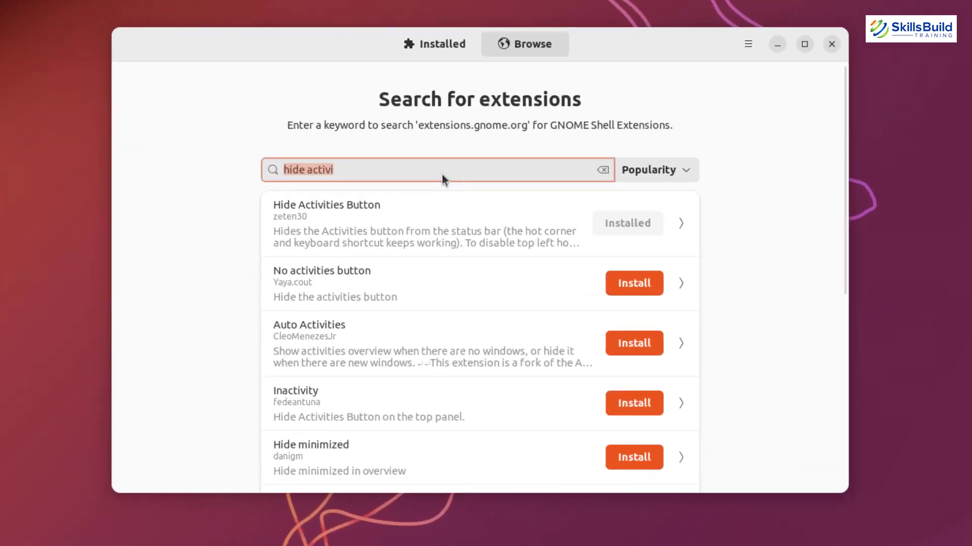
{"action": "type", "text": "dash"}
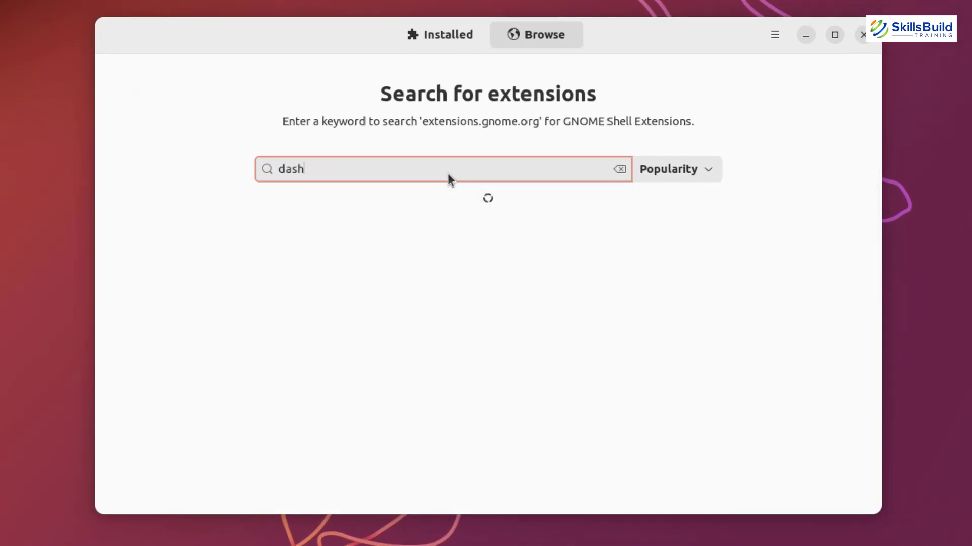
{"action": "type", "text": " to dock"}
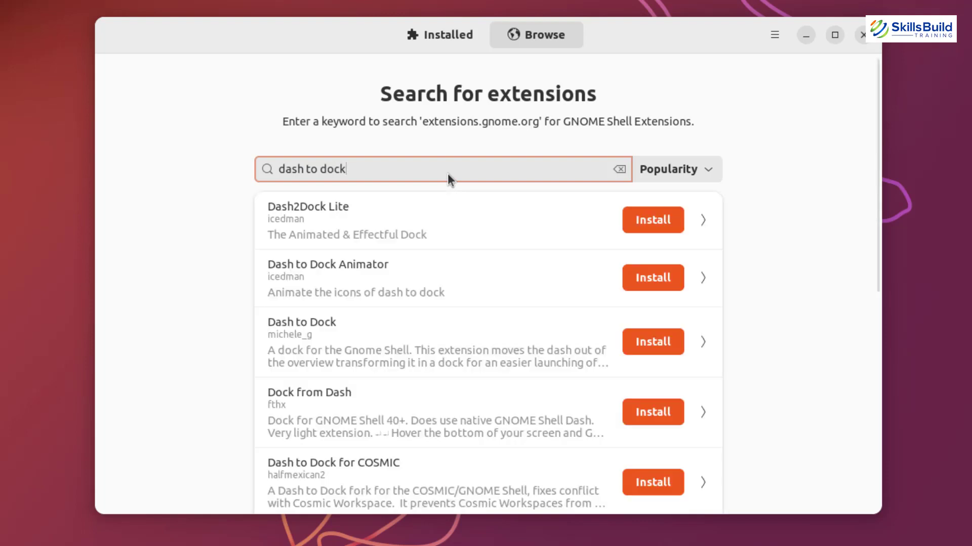
{"action": "left_click", "coordinate": [664, 282]}
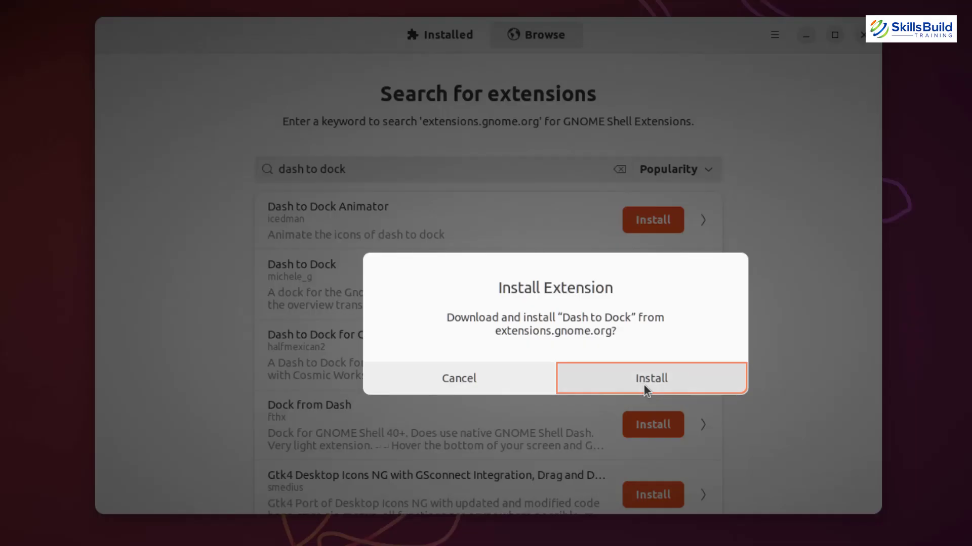
{"action": "left_click", "coordinate": [644, 384]}
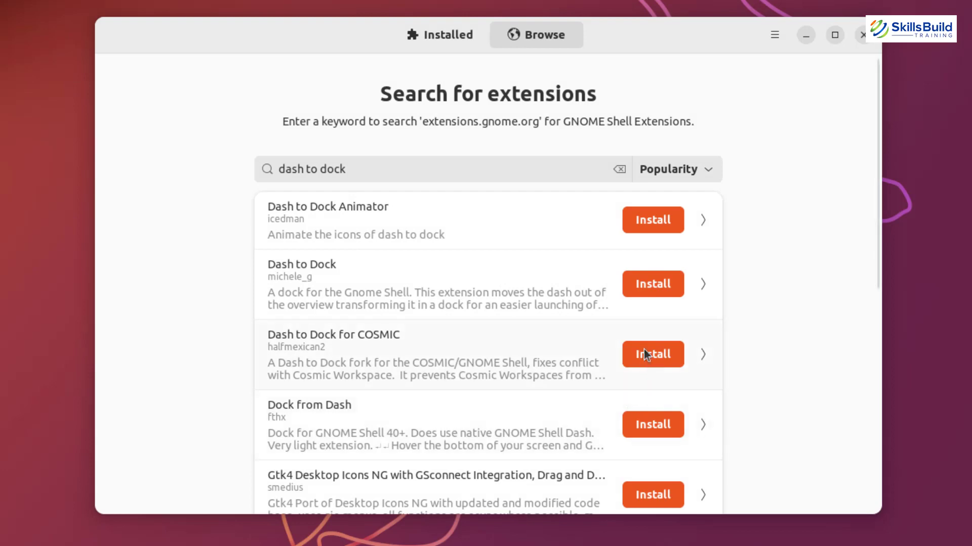
View the Dash to Dock extension's details page and return to the search results.
{"action": "left_click", "coordinate": [646, 317]}
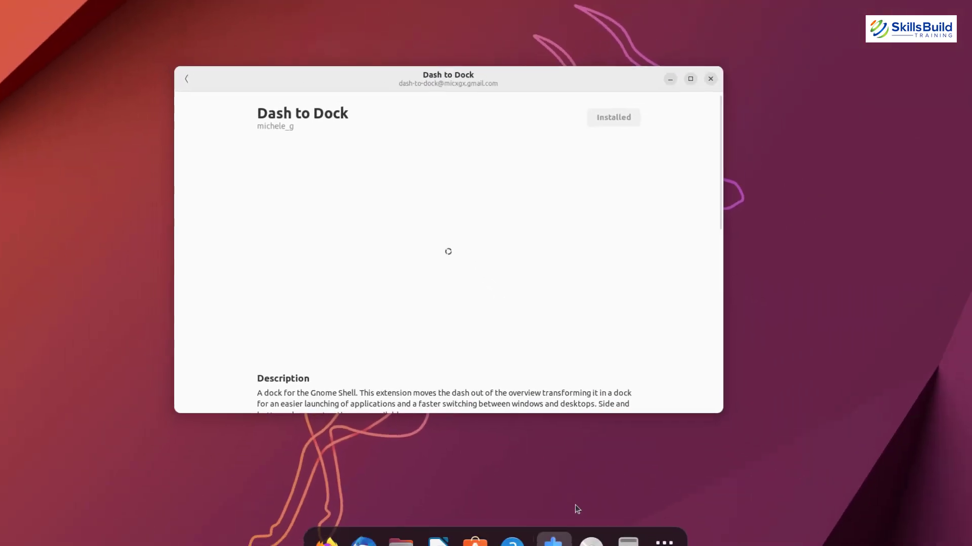
{"action": "key", "text": "Tab"}
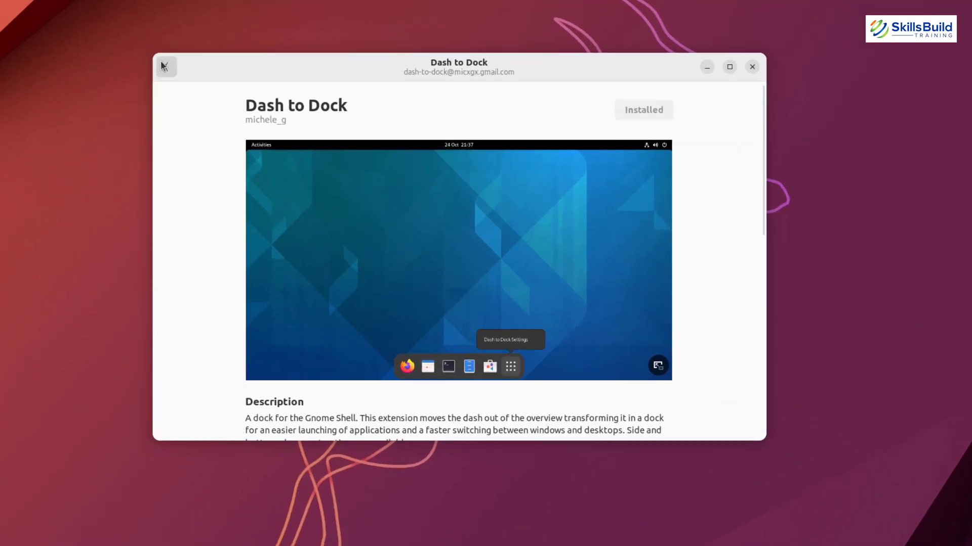
{"action": "left_click", "coordinate": [196, 84]}
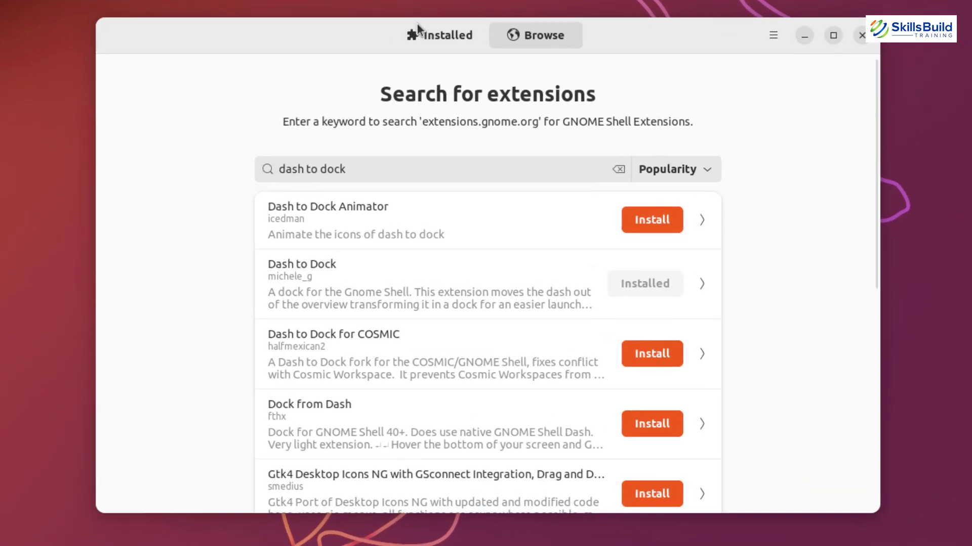
Disable the Dash to Panel and Ubuntu Dock extensions in the list of installed extensions.
{"action": "left_click", "coordinate": [411, 87]}
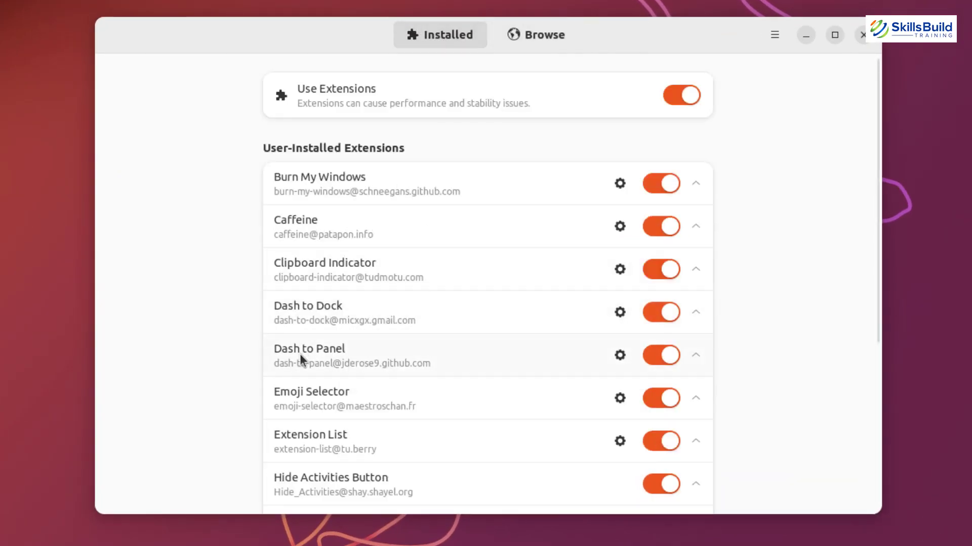
{"action": "left_click", "coordinate": [663, 357]}
{"action": "scroll", "coordinate": [451, 318], "scroll_direction": "down", "scroll_amount": 5}
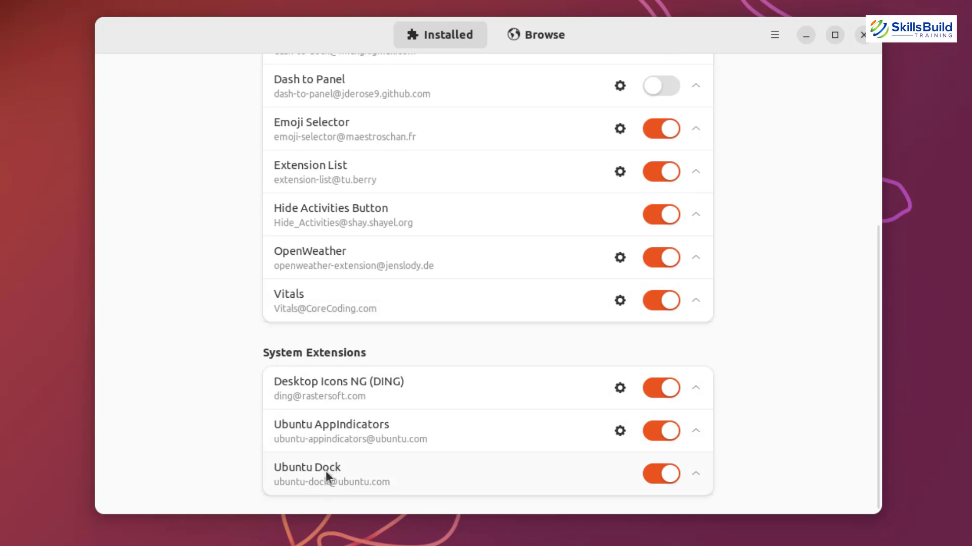
{"action": "left_click", "coordinate": [663, 472]}
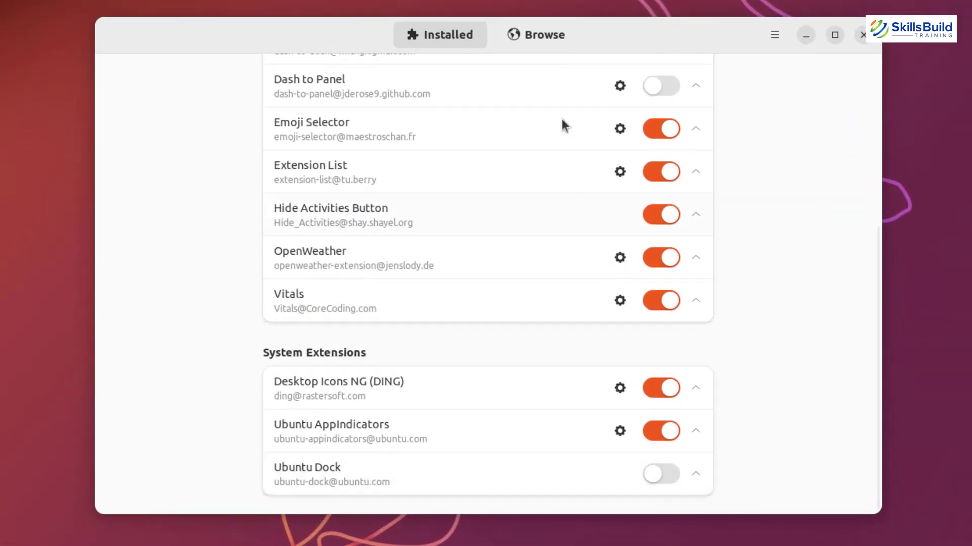
Search the extension catalogue for "floating dock" and install the Floating Dock extension.
{"action": "left_click", "coordinate": [533, 35]}
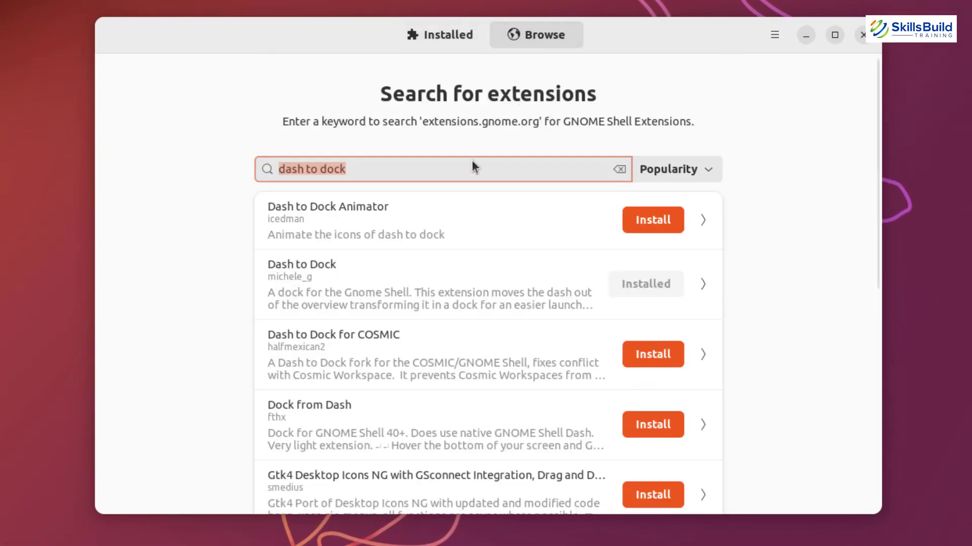
{"action": "type", "text": "floating dock"}
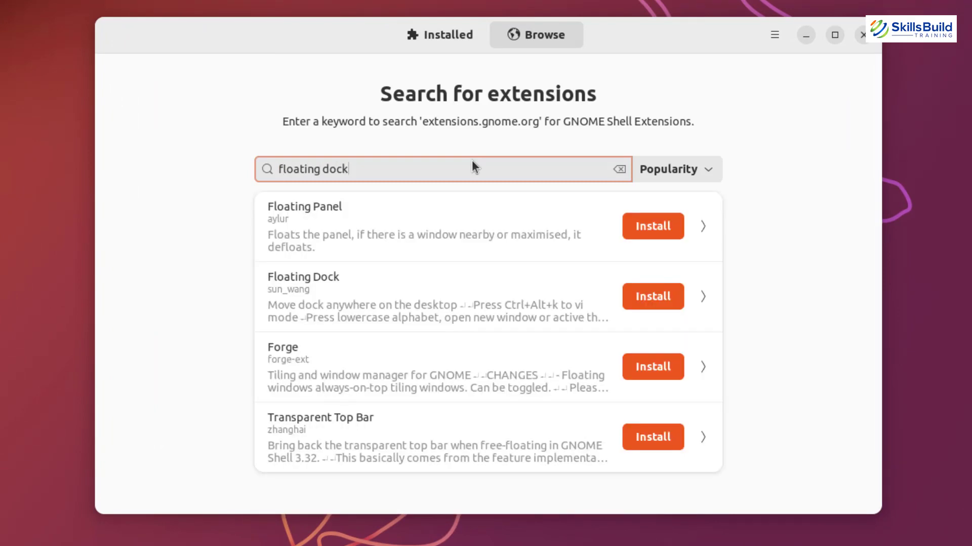
{"action": "left_click", "coordinate": [641, 225]}
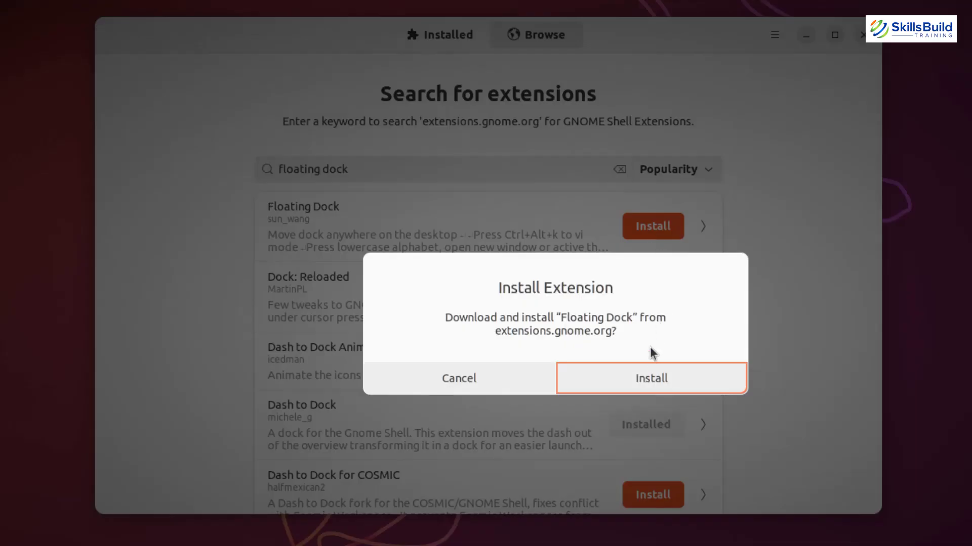
{"action": "left_click", "coordinate": [649, 378]}
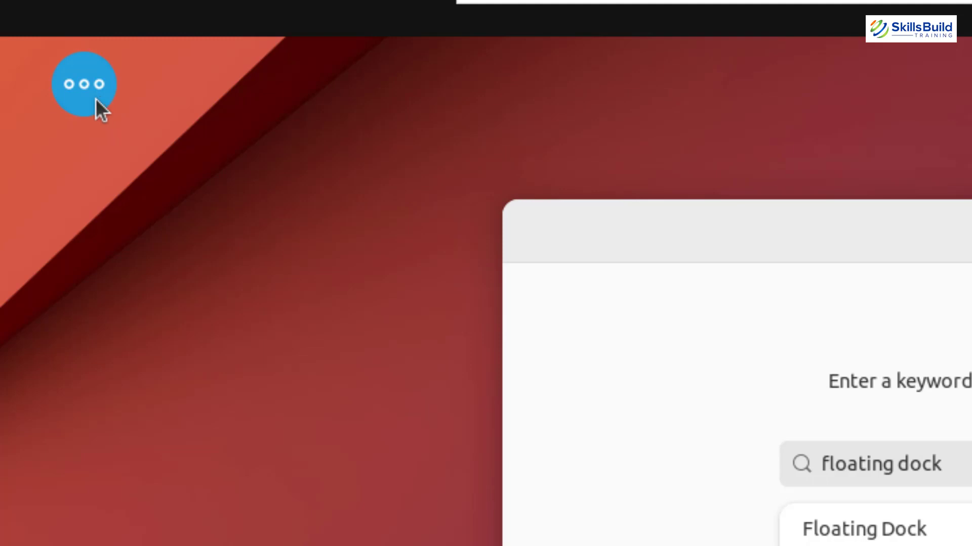
Expand the floating dock on the desktop, open the application grid from it, and return to the extension catalogue.
{"action": "left_click", "coordinate": [87, 96]}
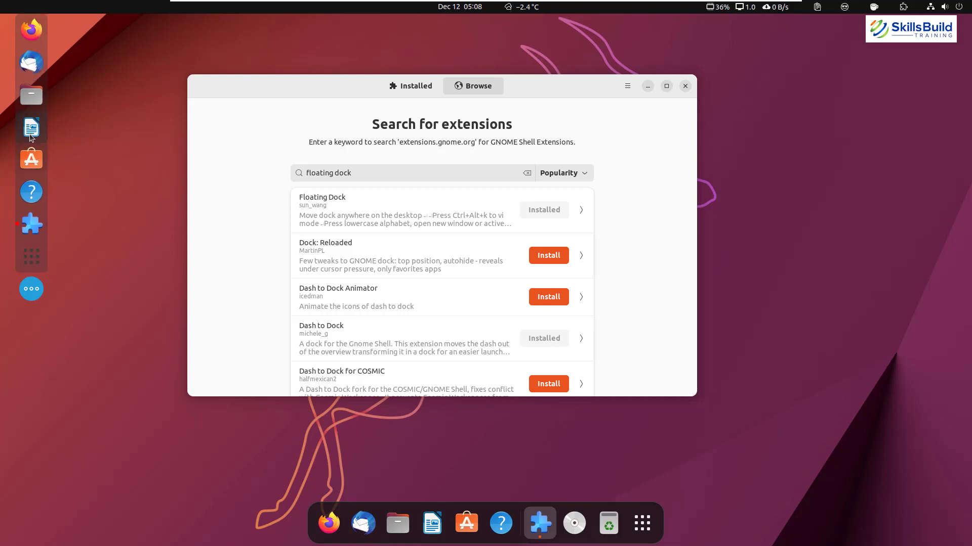
{"action": "left_click", "coordinate": [30, 257]}
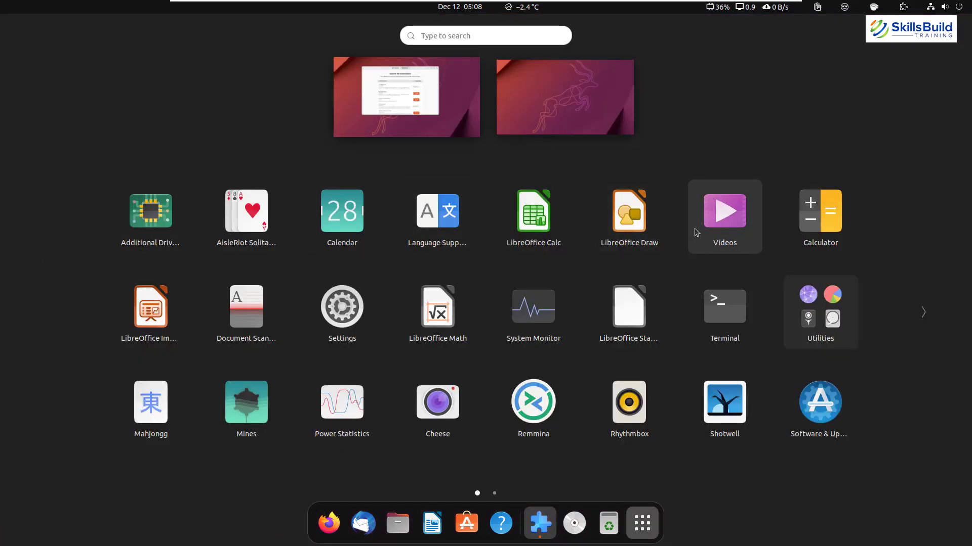
{"action": "key", "text": "Escape"}
{"action": "key", "text": "Escape"}
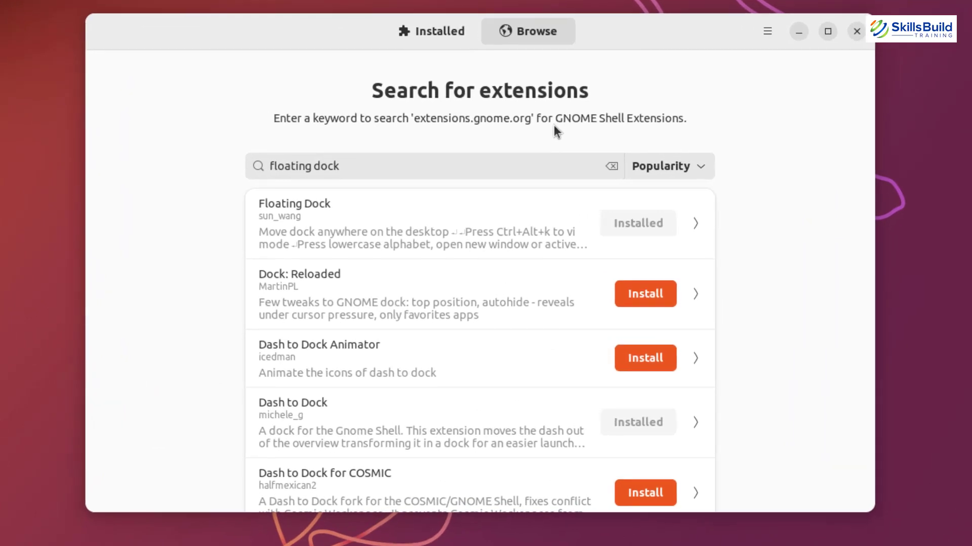
Search the extension catalogue for "gnome 4x" and install the Gnome 4x UI Improvements extension.
{"action": "left_click", "coordinate": [488, 157]}
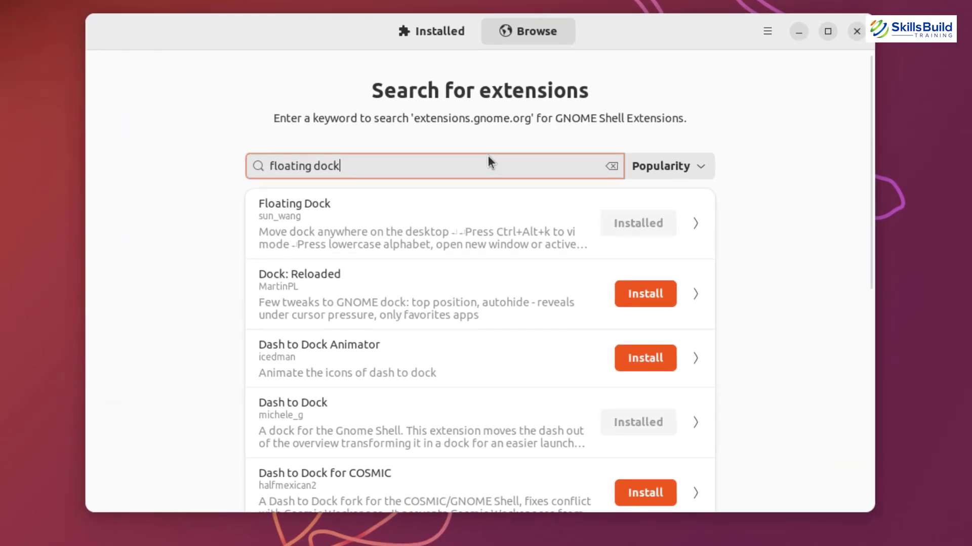
{"action": "key", "text": "ctrl+a"}
{"action": "type", "text": "gnome "}
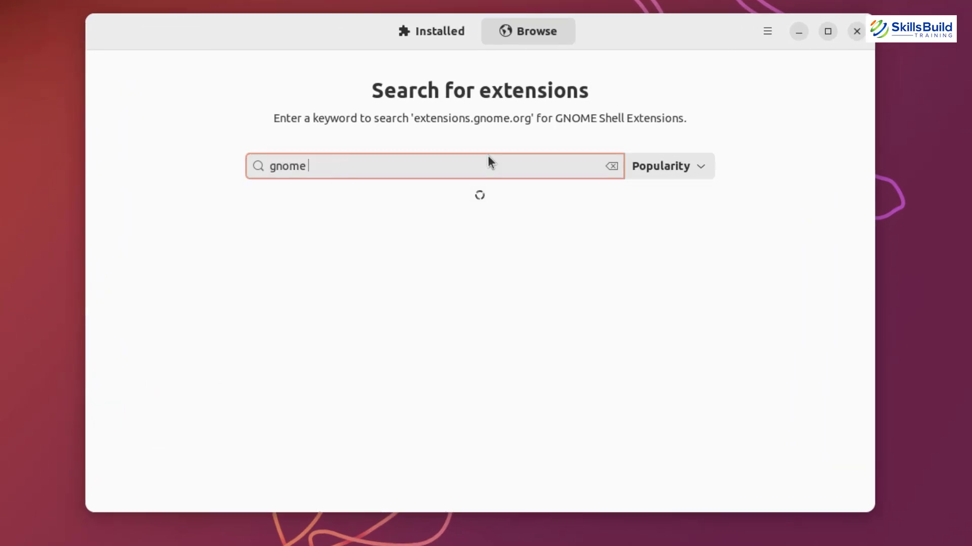
{"action": "type", "text": "4x"}
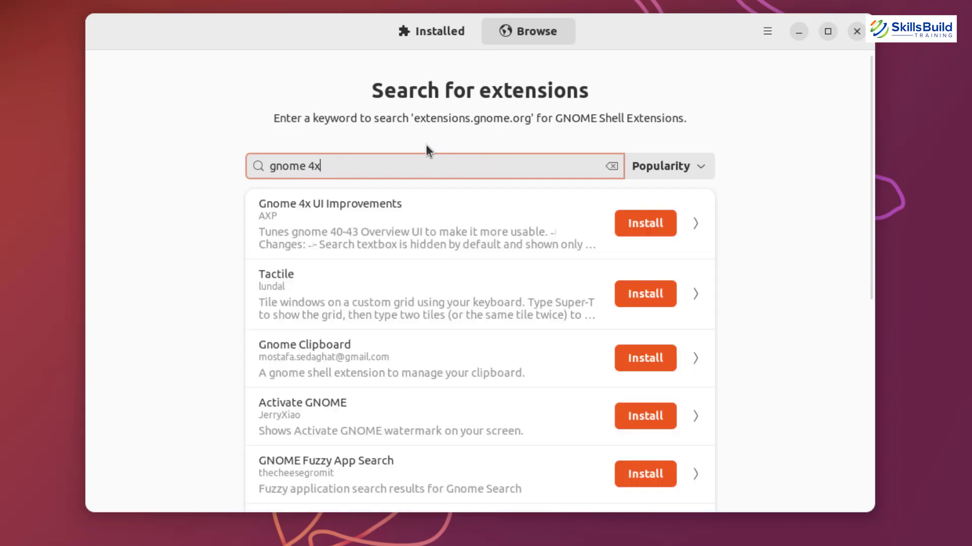
{"action": "left_click", "coordinate": [630, 225]}
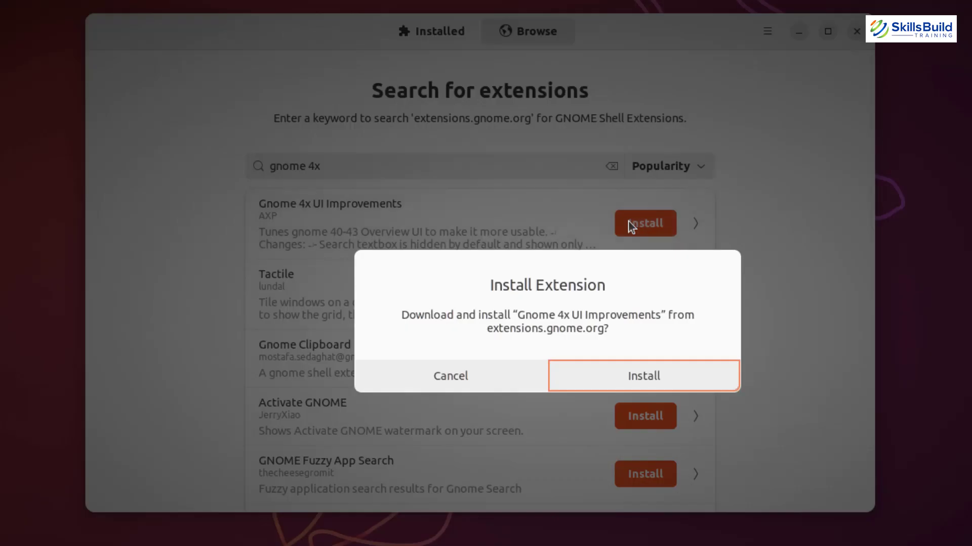
{"action": "left_click", "coordinate": [637, 363]}
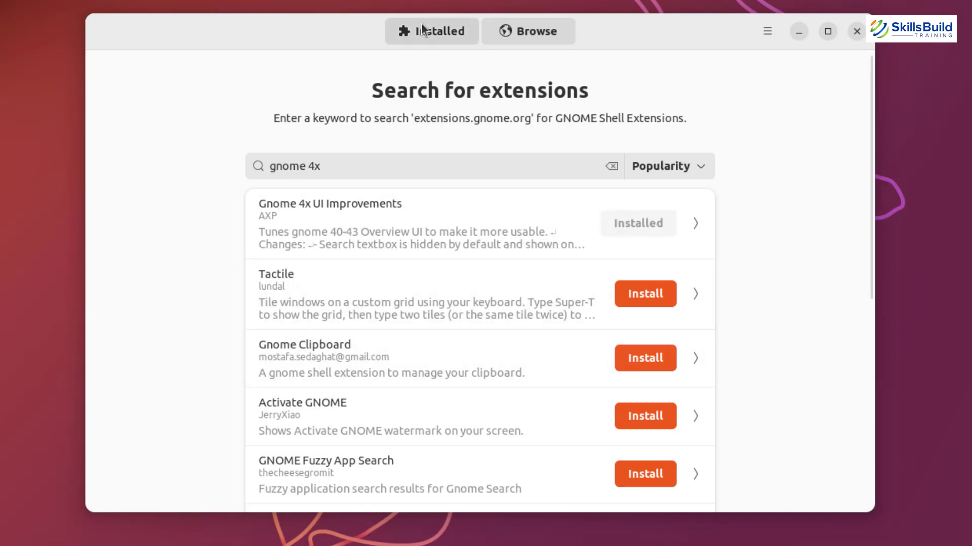
Open the settings of the installed Gnome 4x UI Improvements extension and view the workspace thumbnails in the activities overview.
{"action": "left_click", "coordinate": [421, 23]}
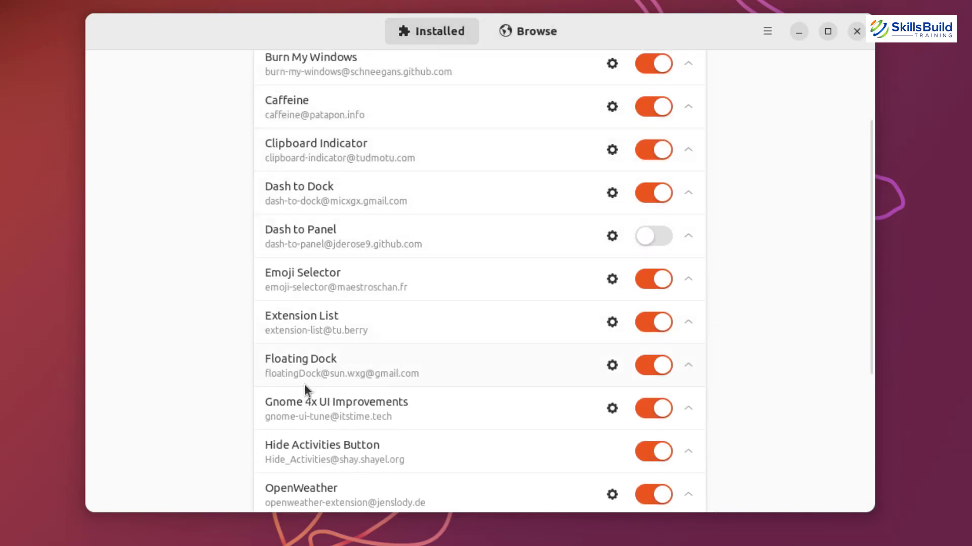
{"action": "left_click", "coordinate": [613, 408]}
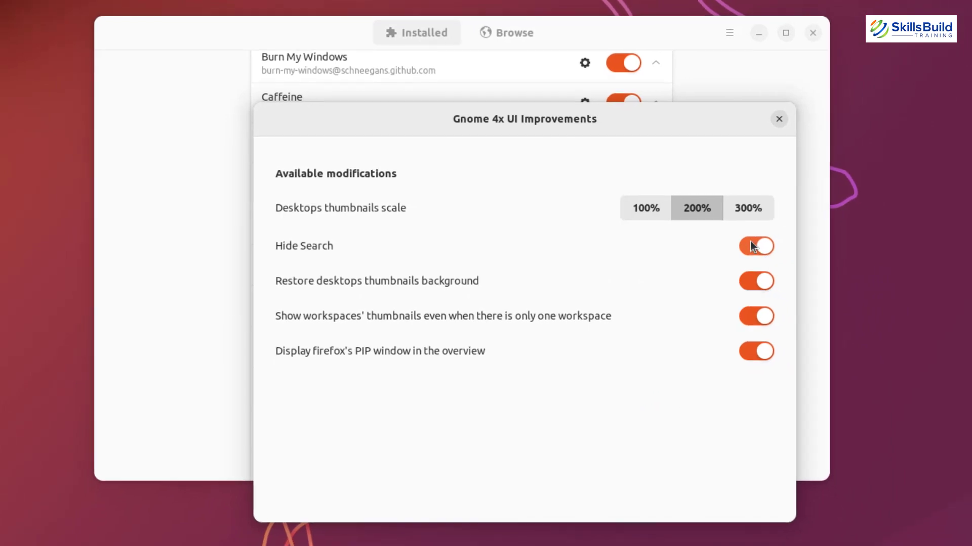
{"action": "key", "text": "super"}
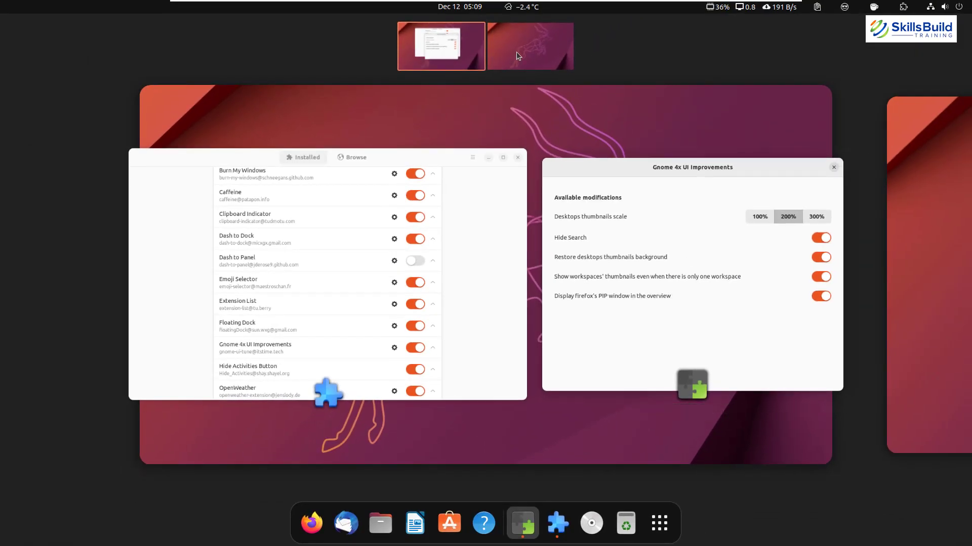
Turn off Hide Search in the Gnome 4x UI Improvements settings and check the change in the activities overview.
{"action": "key", "text": "super"}
{"action": "left_click", "coordinate": [645, 235]}
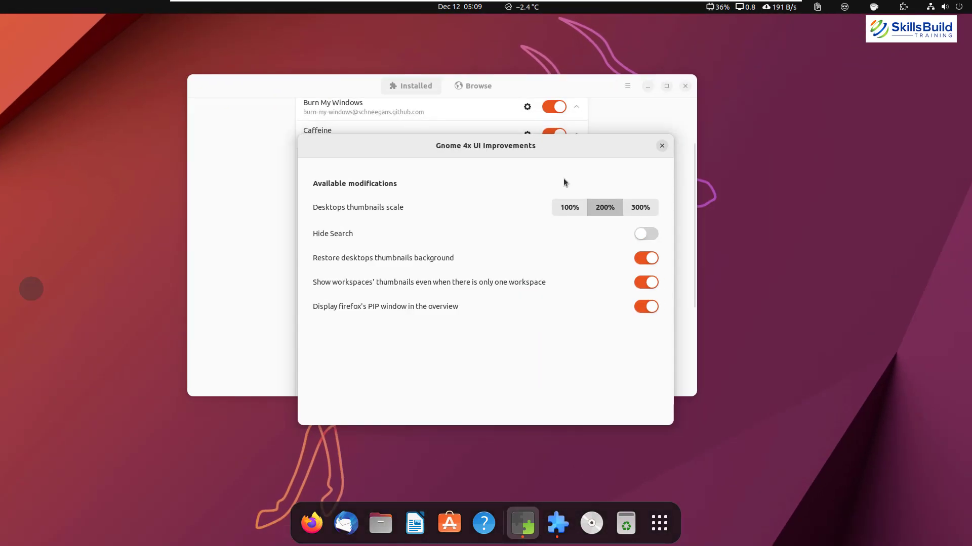
{"action": "key", "text": "super"}
{"action": "key", "text": "super"}
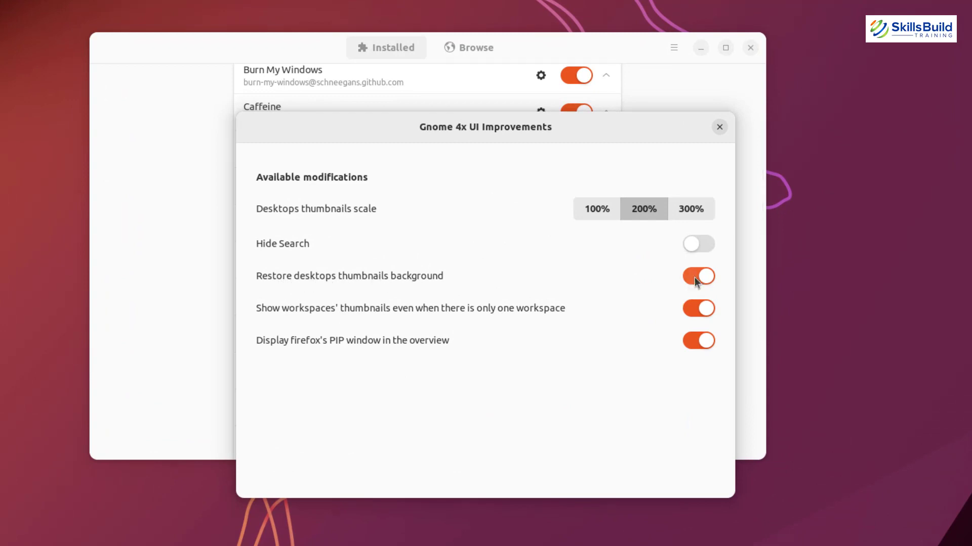
Turn off restoring the desktops thumbnails background, check the activities overview, and close the Gnome 4x UI Improvements settings.
{"action": "left_click", "coordinate": [699, 276]}
{"action": "key", "text": "super"}
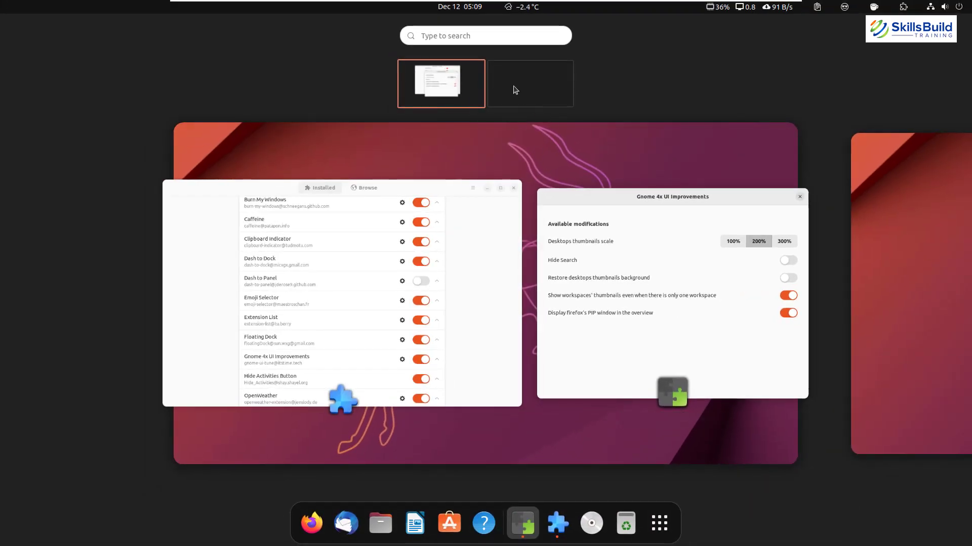
{"action": "key", "text": "super"}
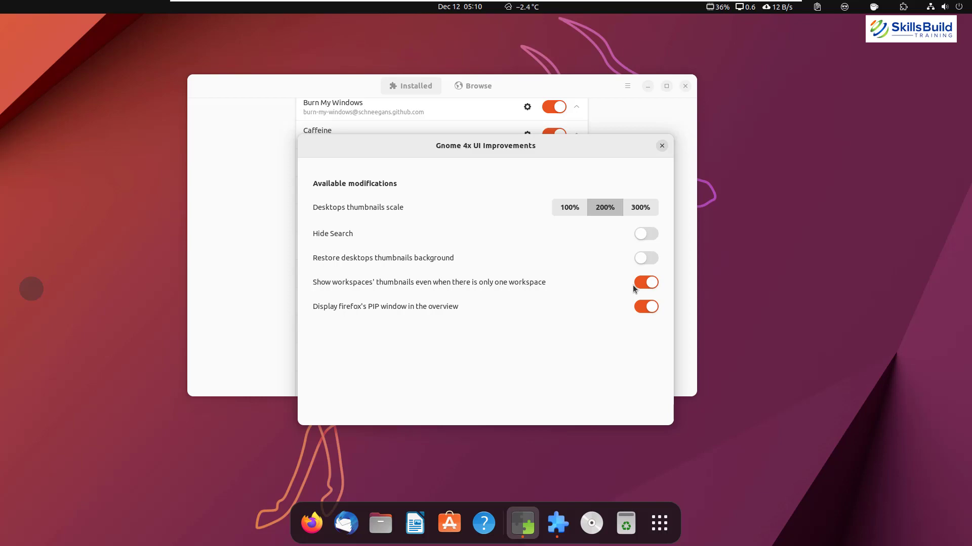
{"action": "left_click", "coordinate": [662, 145]}
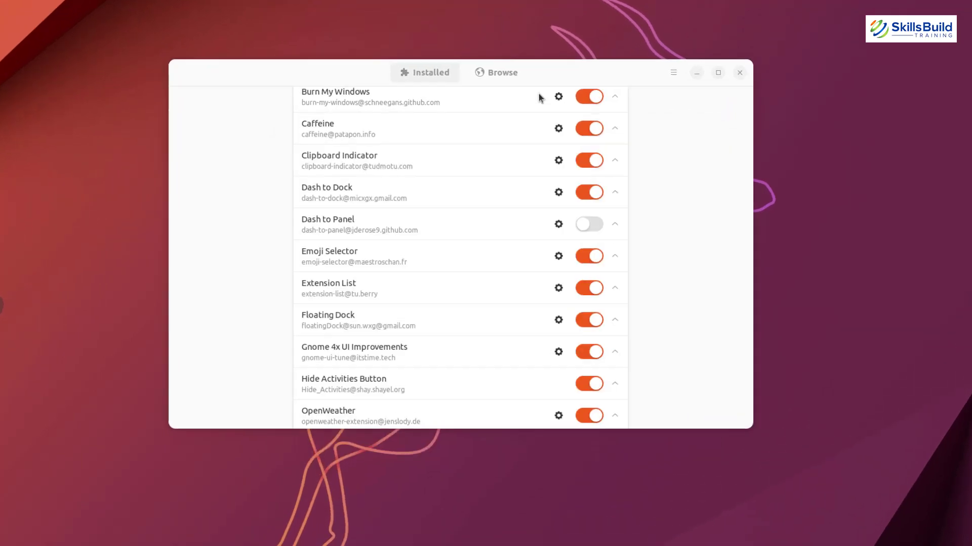
Search the extension catalogue for "user themes" and install the User Themes extension.
{"action": "left_click", "coordinate": [487, 90]}
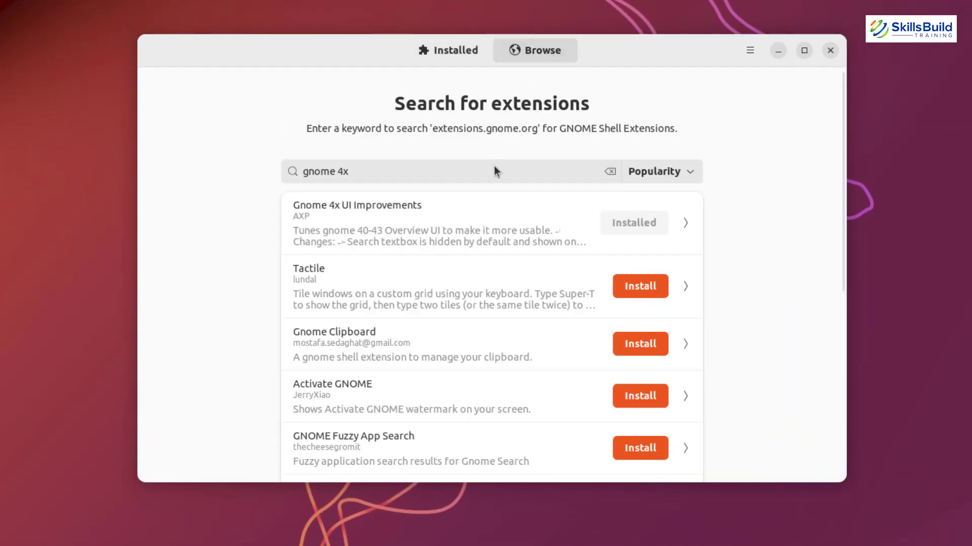
{"action": "left_click", "coordinate": [494, 167]}
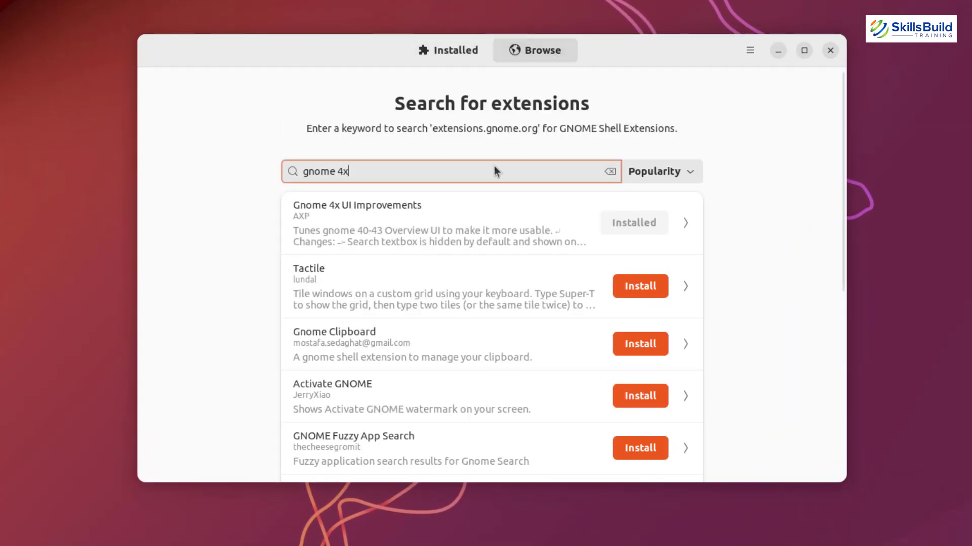
{"action": "key", "text": "ctrl+a"}
{"action": "type", "text": "user"}
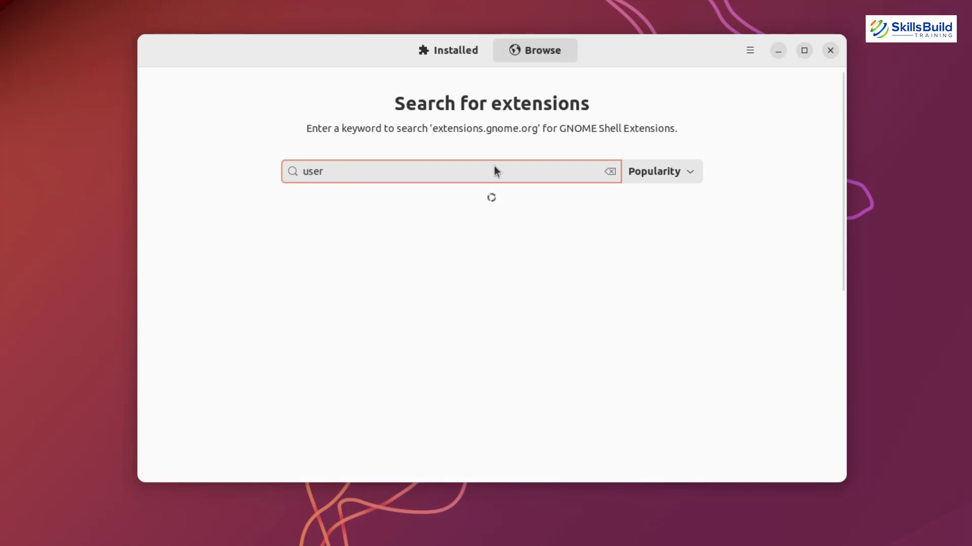
{"action": "type", "text": " themes"}
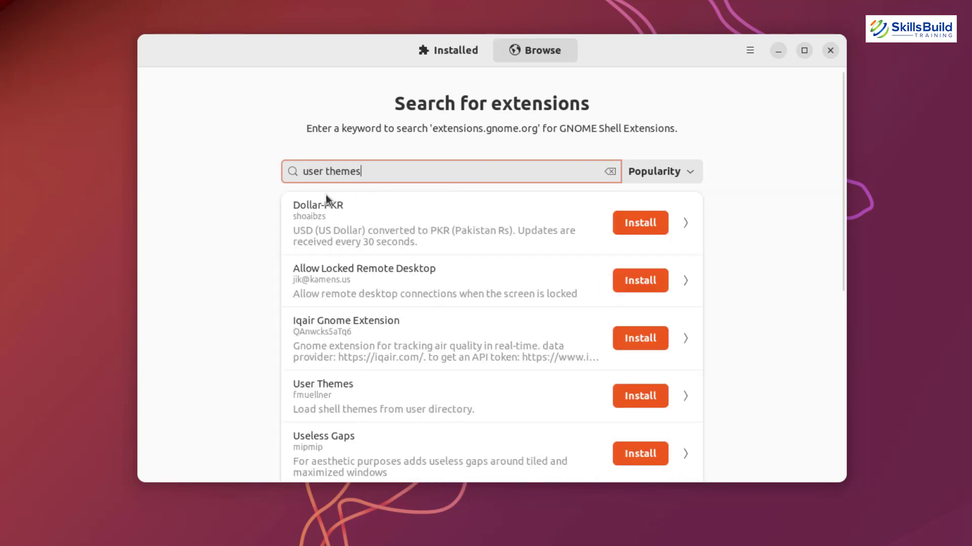
{"action": "left_click", "coordinate": [641, 218]}
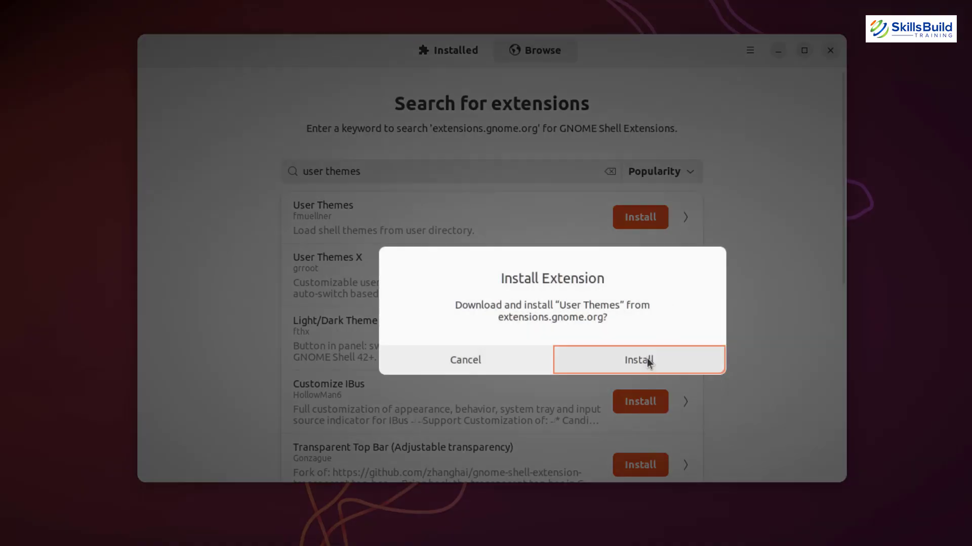
{"action": "left_click", "coordinate": [648, 359]}
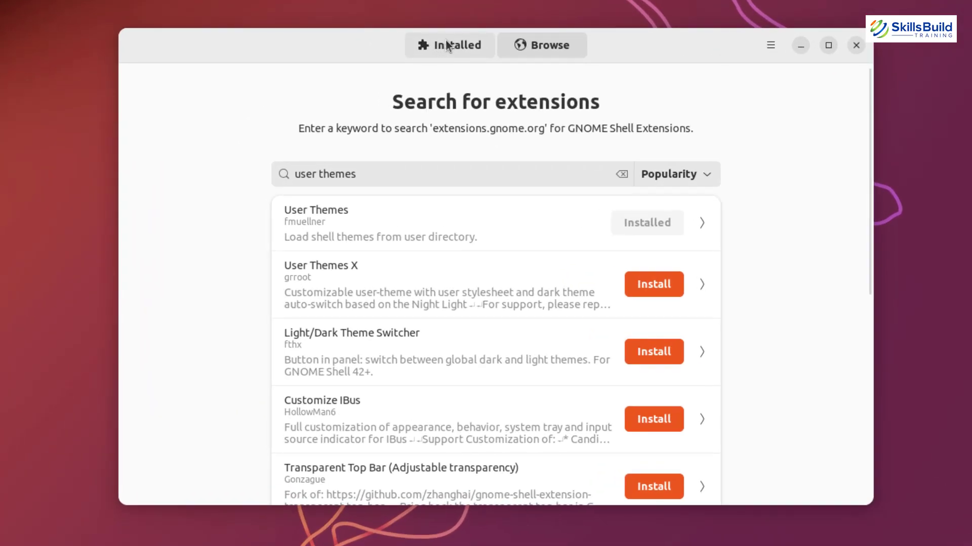
Look through the installed extensions, from the user-installed ones to the system extensions.
{"action": "left_click", "coordinate": [446, 42]}
{"action": "scroll", "coordinate": [484, 130], "scroll_direction": "up", "scroll_amount": 3}
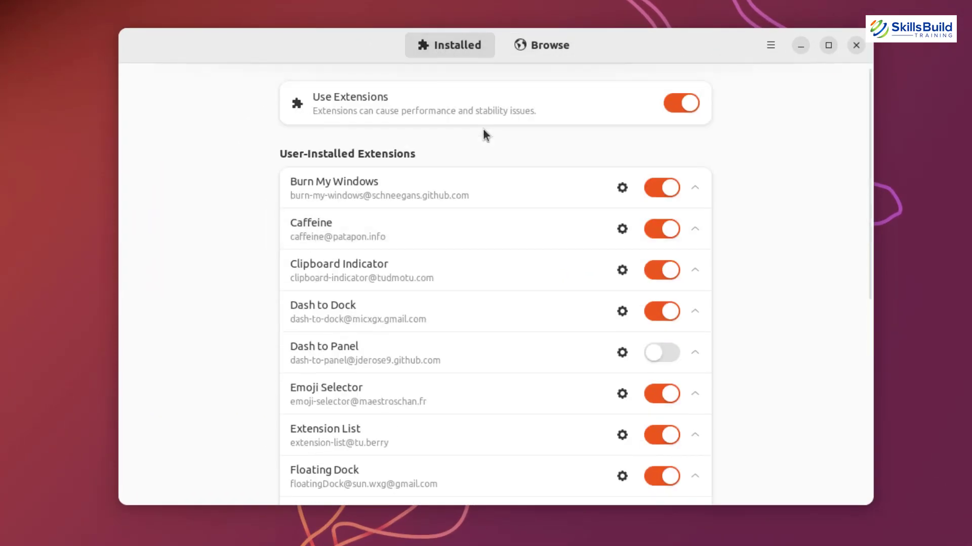
{"action": "scroll", "coordinate": [309, 172], "scroll_direction": "down", "scroll_amount": 5}
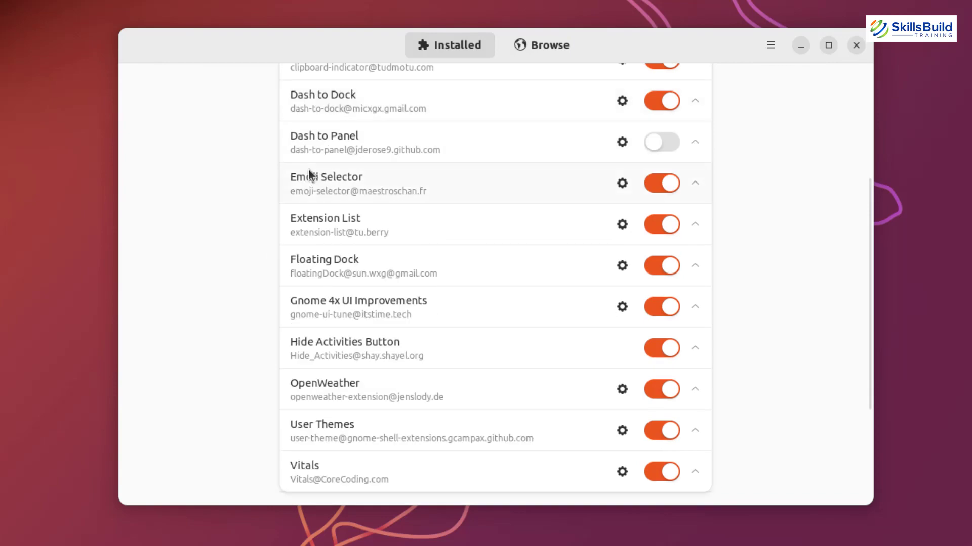
{"action": "scroll", "coordinate": [308, 169], "scroll_direction": "down", "scroll_amount": 3}
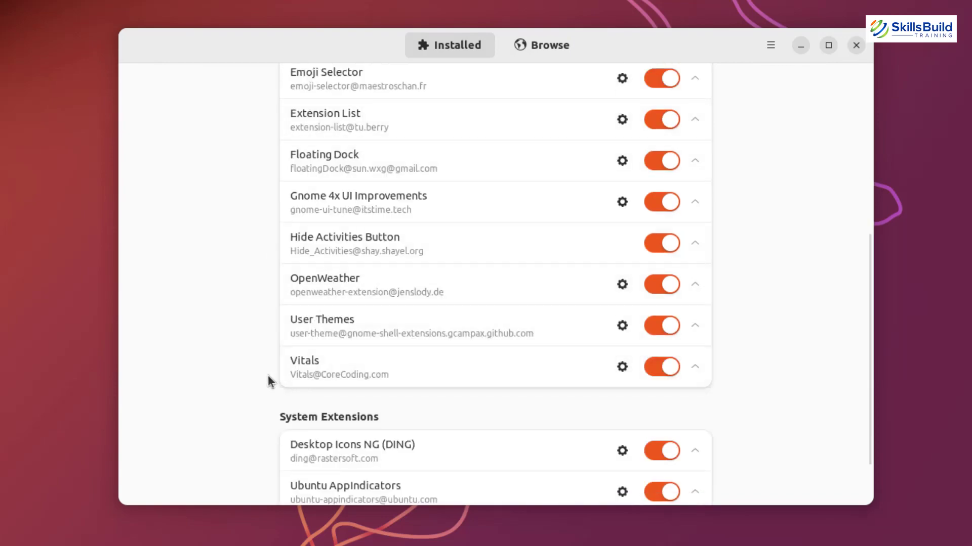
{"action": "scroll", "coordinate": [268, 377], "scroll_direction": "up", "scroll_amount": 6}
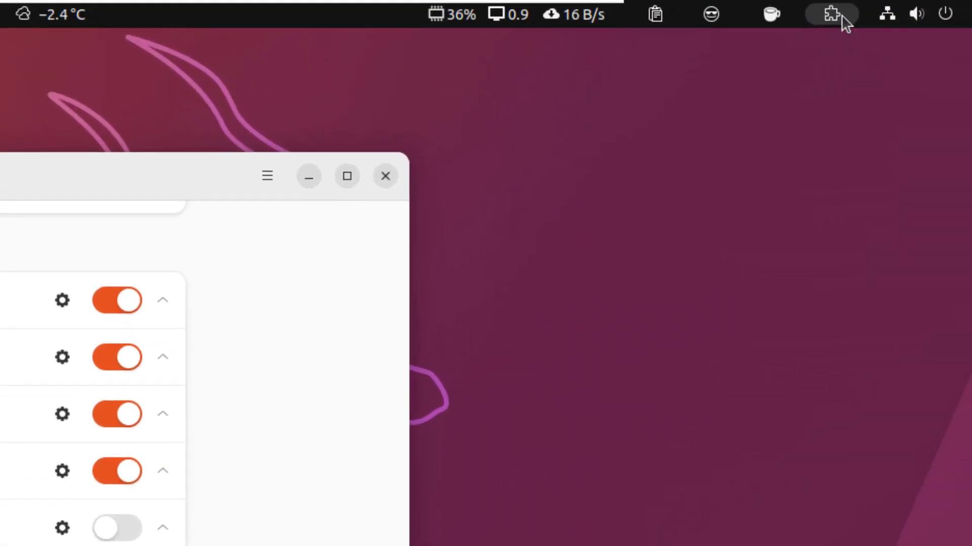
Disable Dash to Dock and Floating Dock through the Extension List indicator.
{"action": "left_click", "coordinate": [842, 15]}
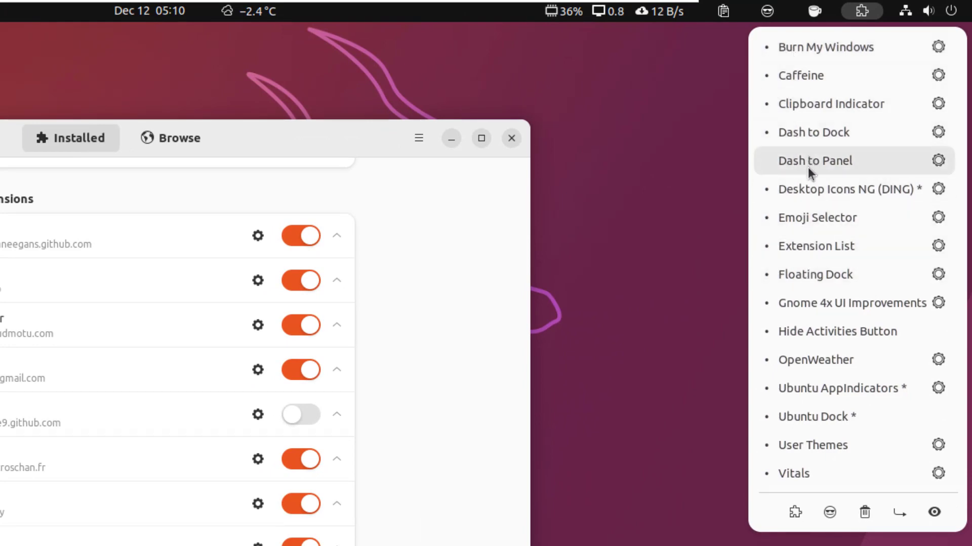
{"action": "left_click", "coordinate": [813, 135]}
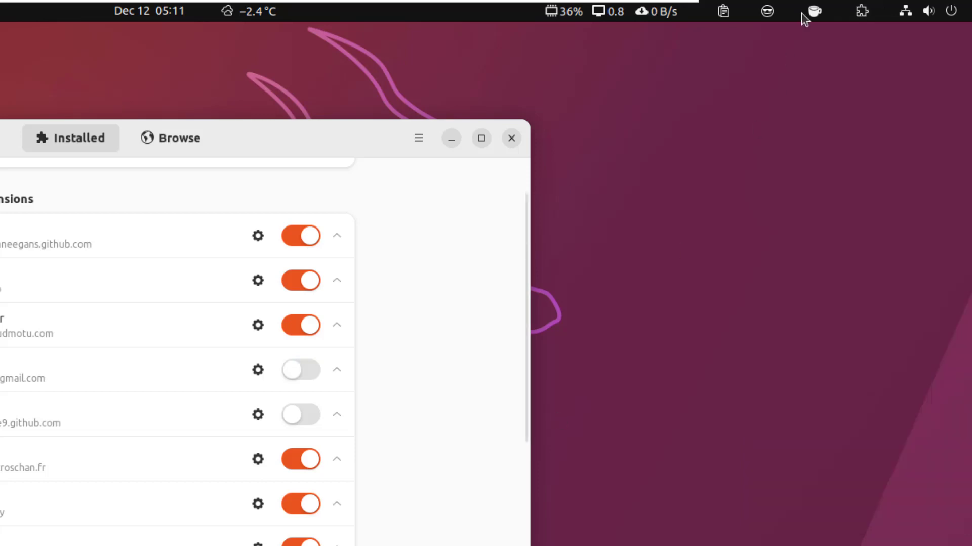
{"action": "left_click", "coordinate": [856, 18]}
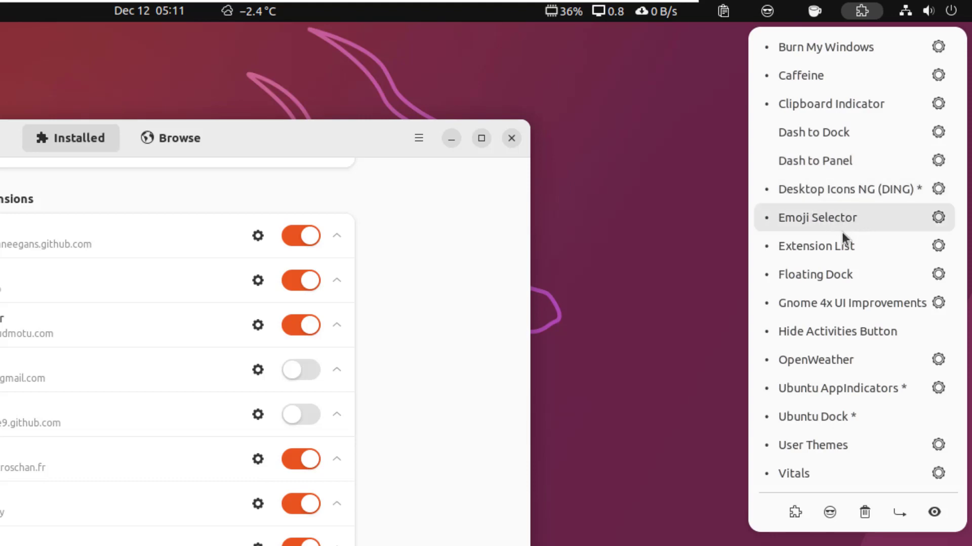
{"action": "left_click", "coordinate": [821, 273]}
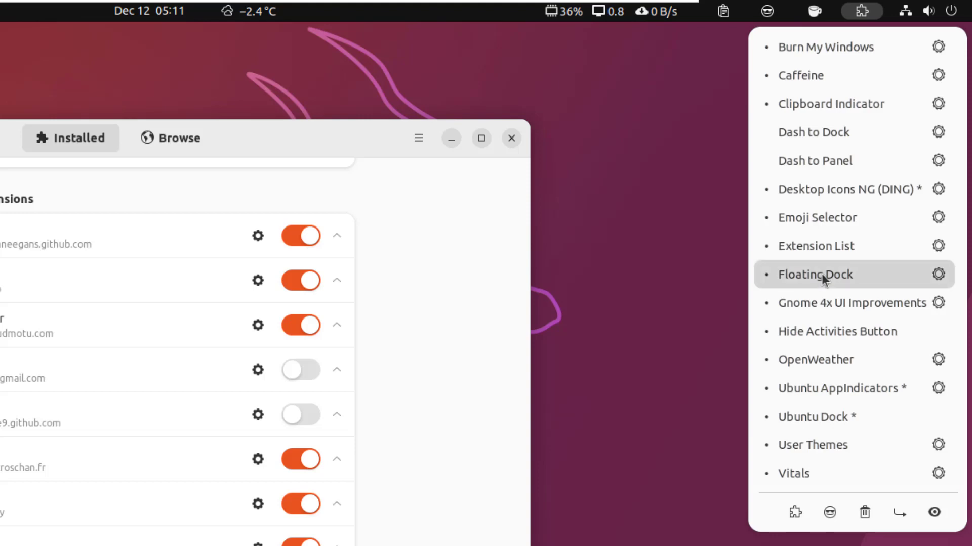